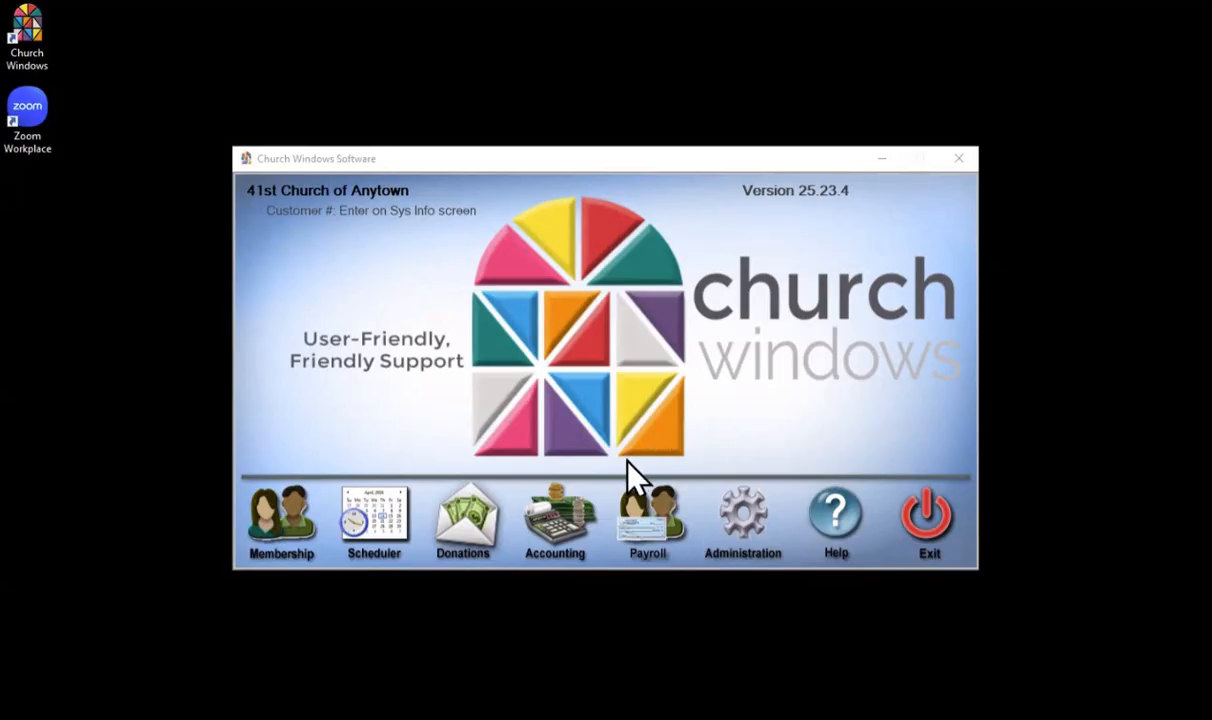
Open the Tax Forms selection from the tax reports of the Payroll module.
{"action": "left_click", "coordinate": [647, 524]}
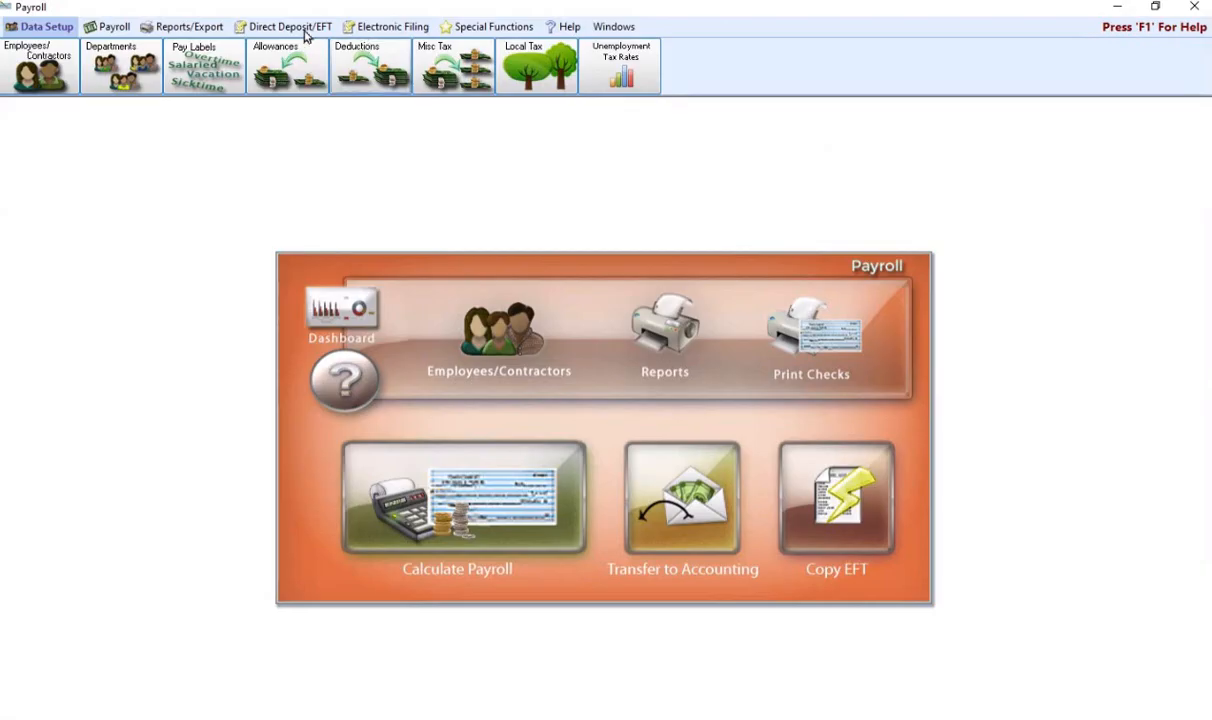
{"action": "left_click", "coordinate": [185, 26]}
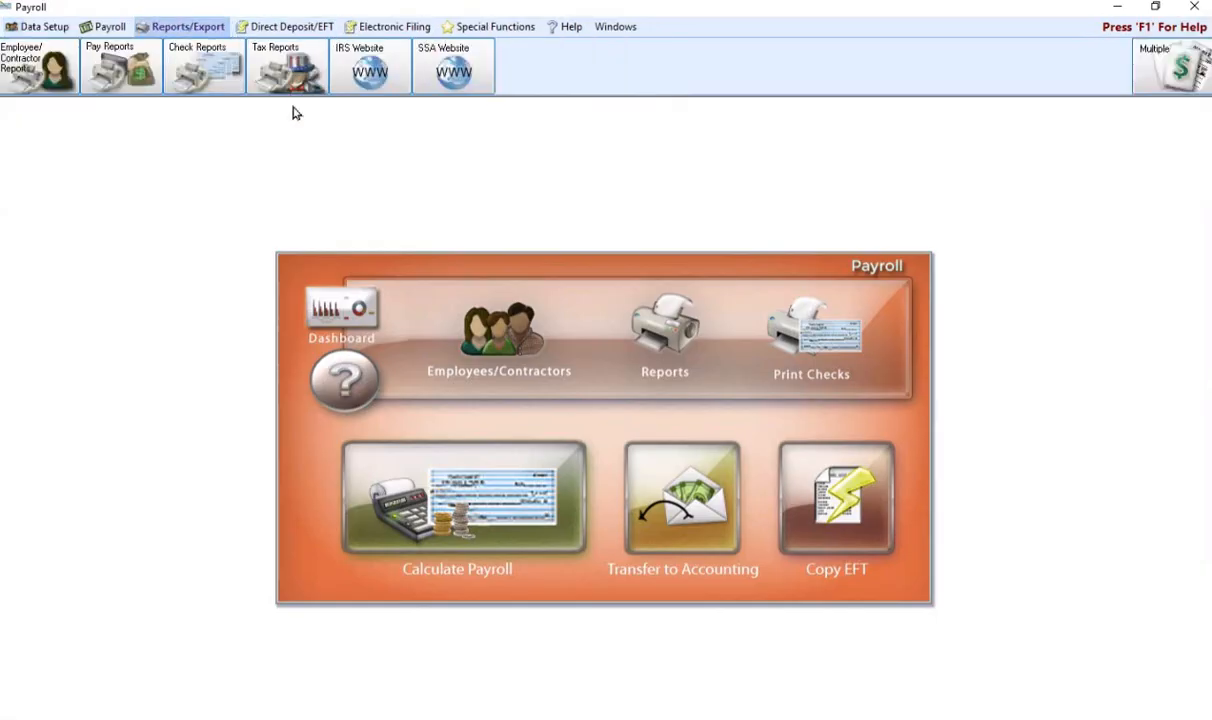
{"action": "left_click", "coordinate": [288, 66]}
{"action": "left_click", "coordinate": [300, 110]}
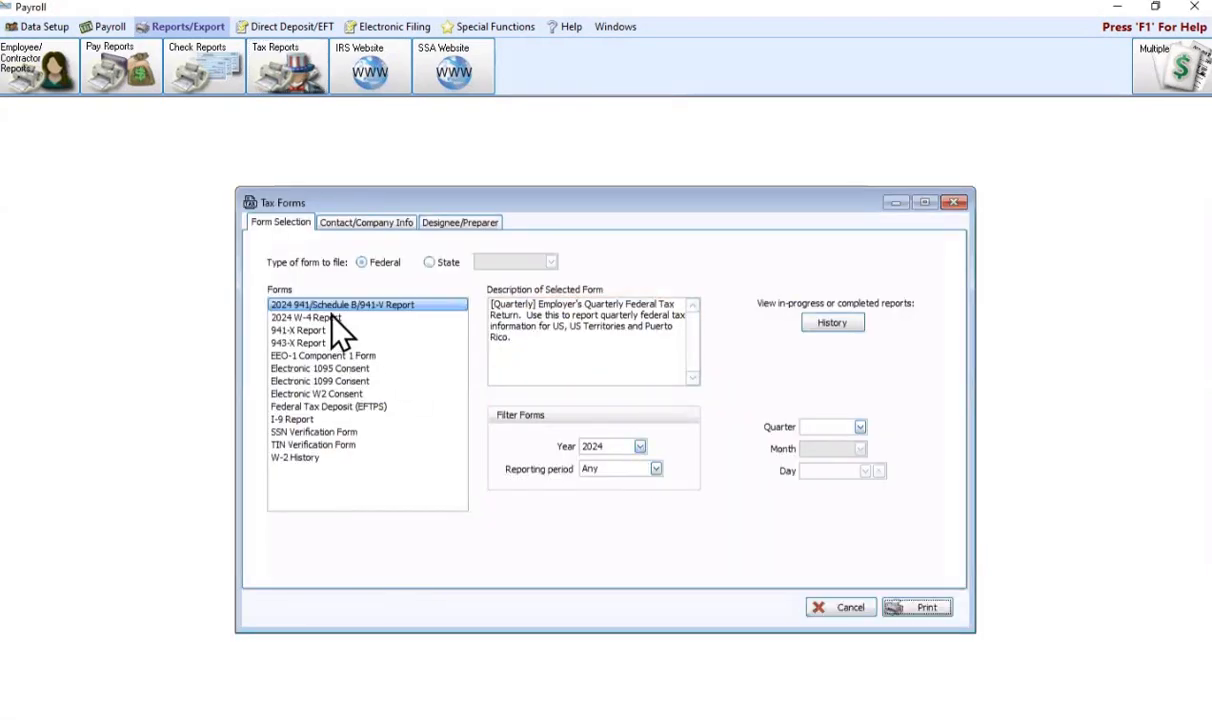
Generate the federal 2024 941/Schedule B/941-V report for quarter 2, accepting the total of deposits as correct.
{"action": "left_click", "coordinate": [860, 427]}
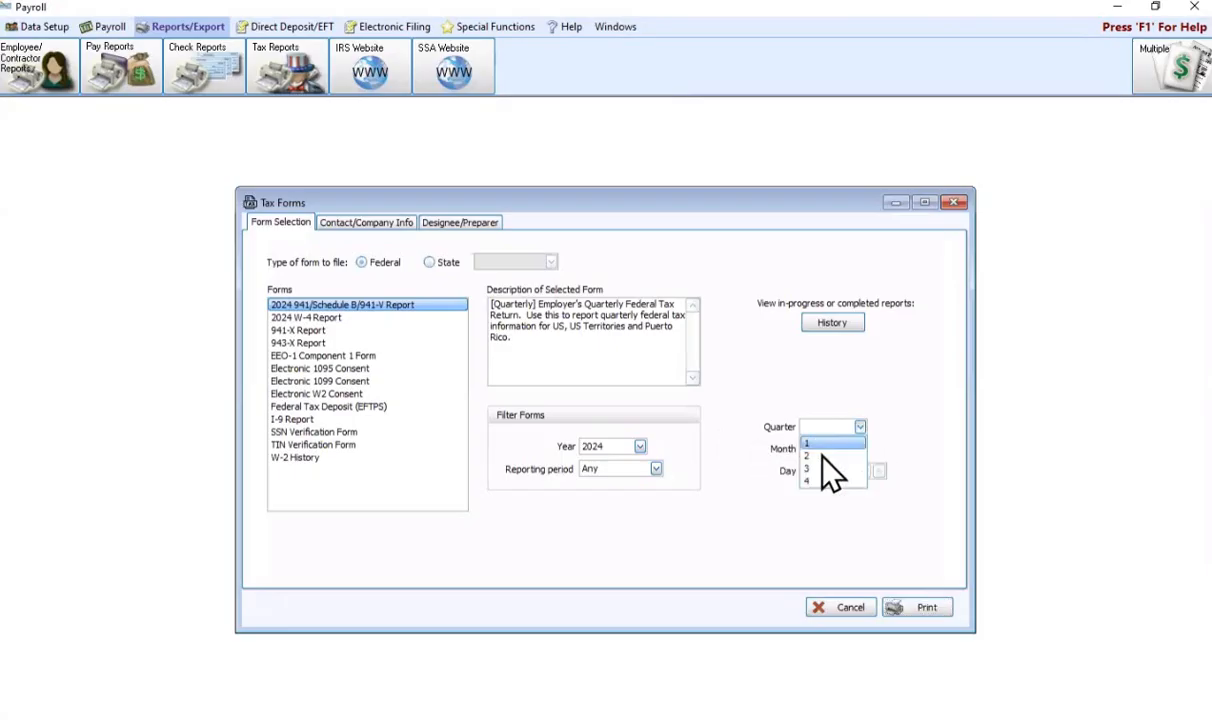
{"action": "left_click", "coordinate": [814, 455]}
{"action": "left_click", "coordinate": [905, 600]}
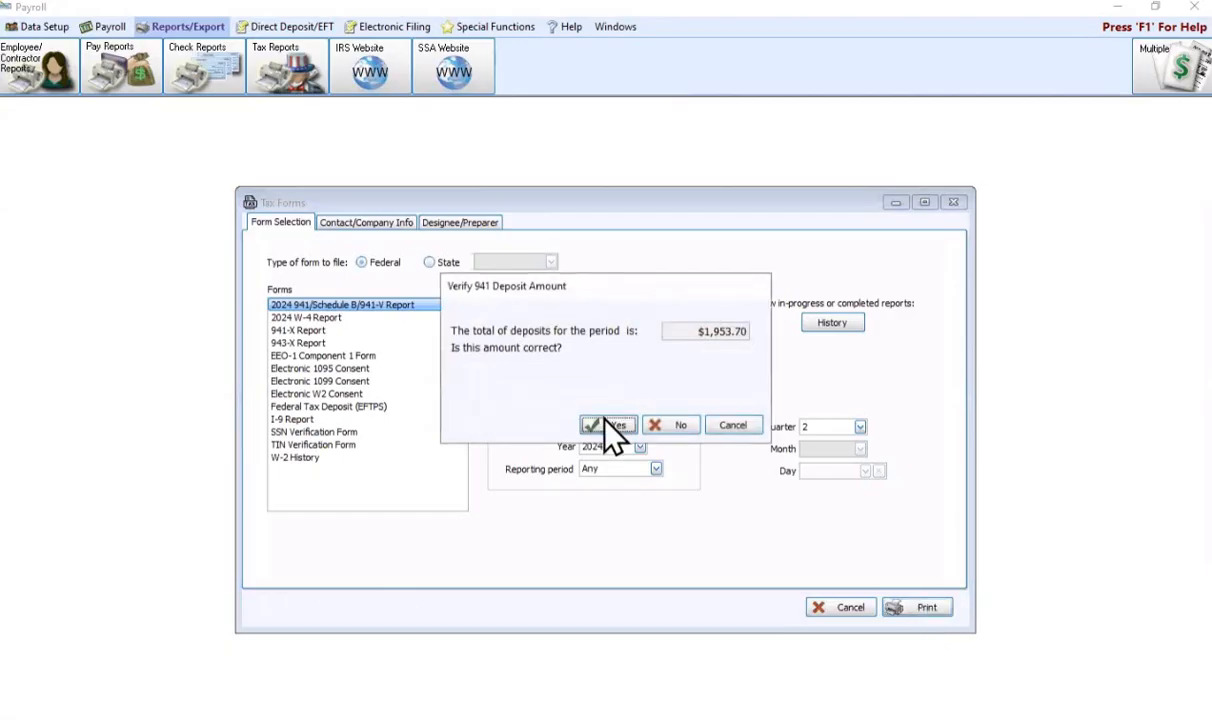
{"action": "left_click", "coordinate": [606, 429]}
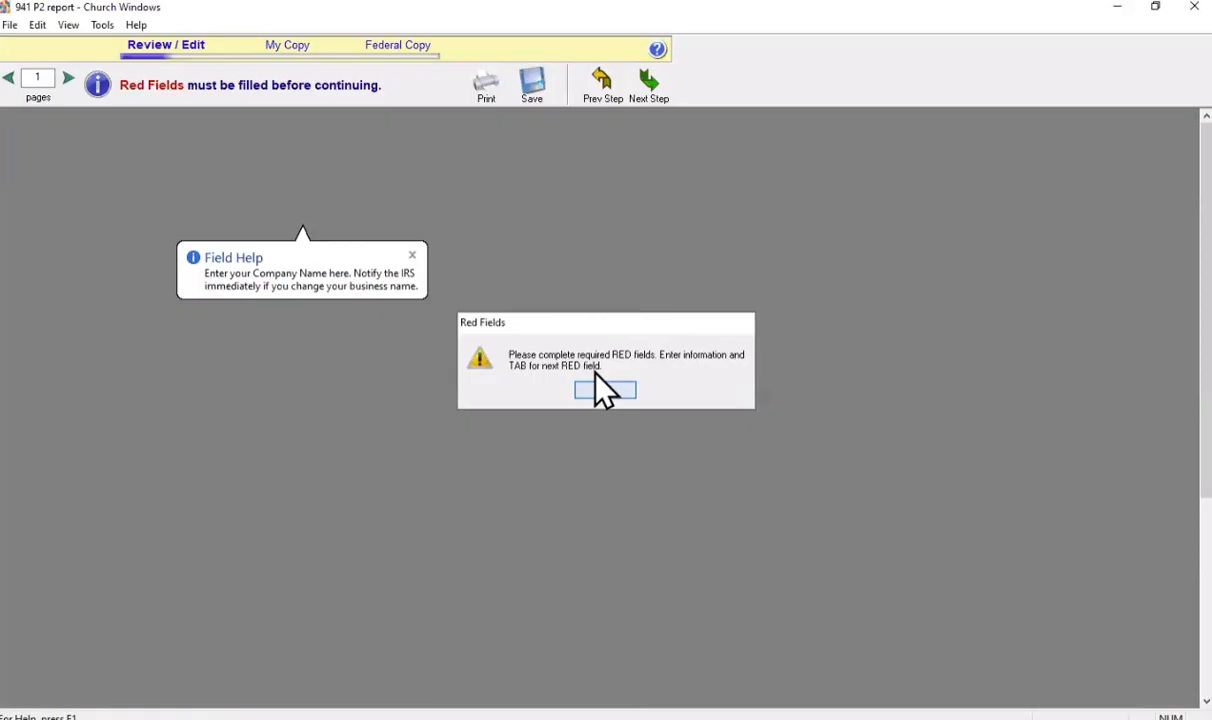
Check the line 16 box for less than $2,500 on Form 941, and enter the signer's name, the title T7YIK6K78K and the daytime phone number.
{"action": "left_click", "coordinate": [604, 390]}
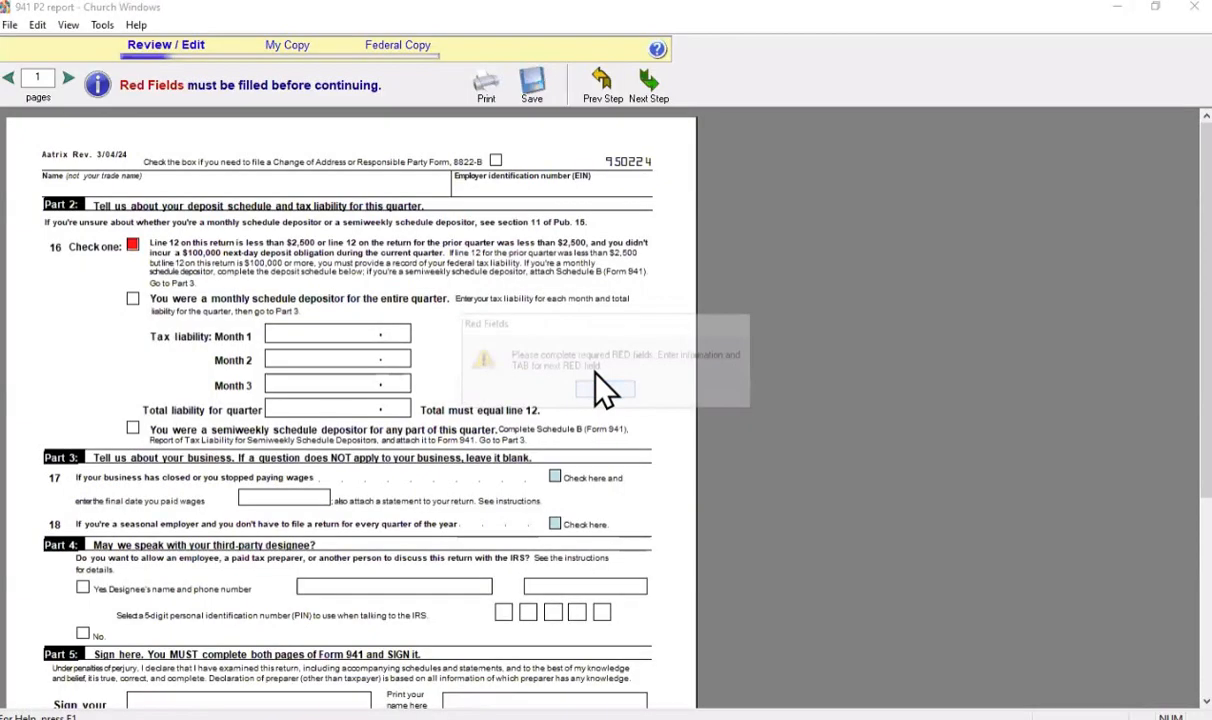
{"action": "scroll", "coordinate": [560, 582], "scroll_direction": "down", "scroll_amount": 2}
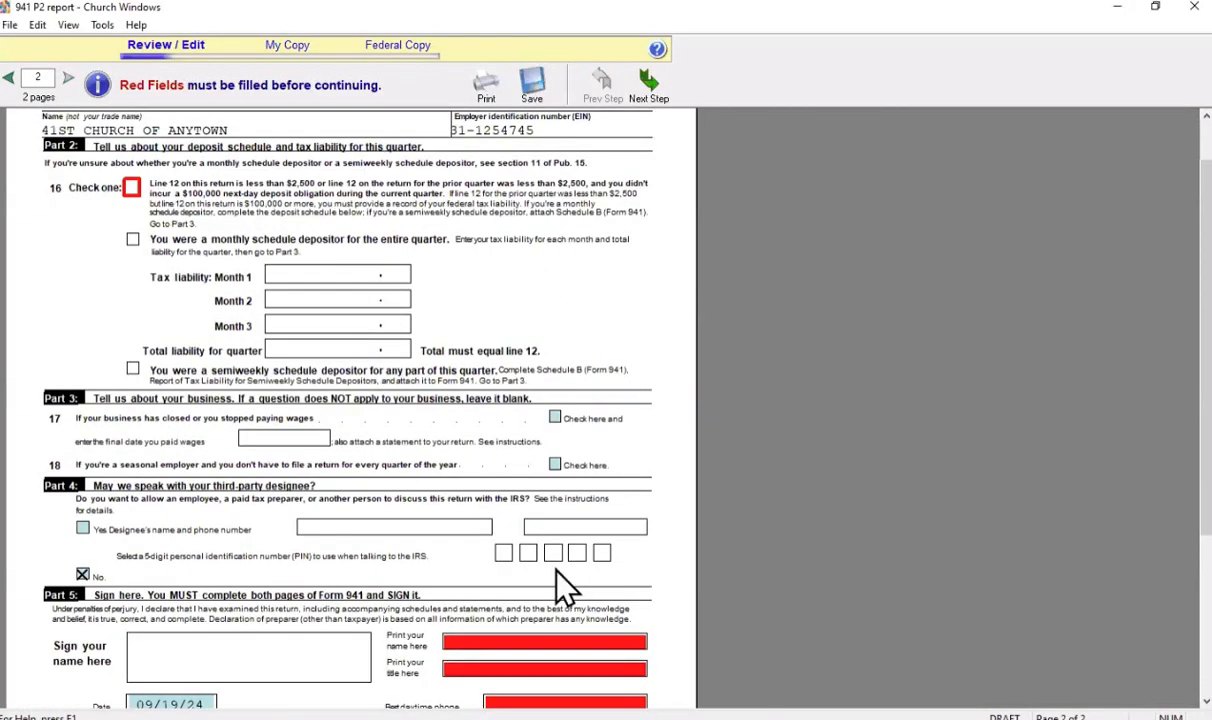
{"action": "scroll", "coordinate": [505, 635], "scroll_direction": "down", "scroll_amount": 2}
{"action": "key", "text": "Tab"}
{"action": "type", "text": "WF5Y56T67T76"}
{"action": "key", "text": "Tab"}
{"action": "type", "text": "T7YTK6K78K"}
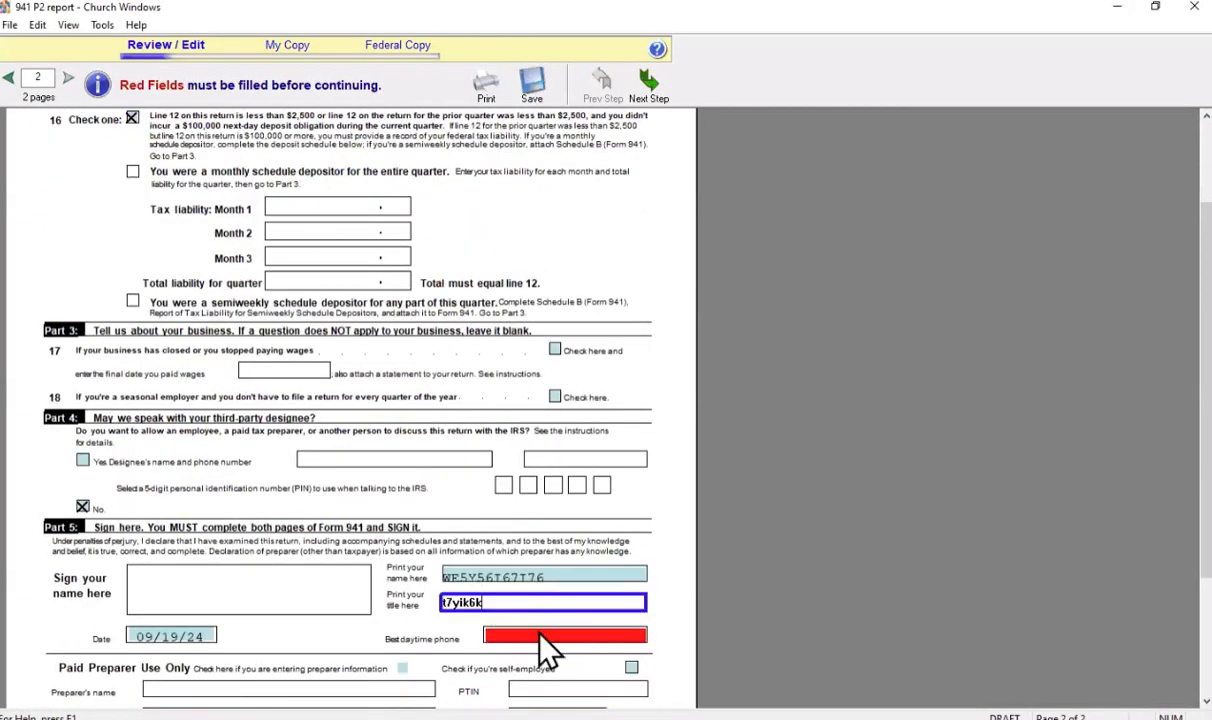
{"action": "key", "text": "Tab"}
{"action": "type", "text": "61123"}
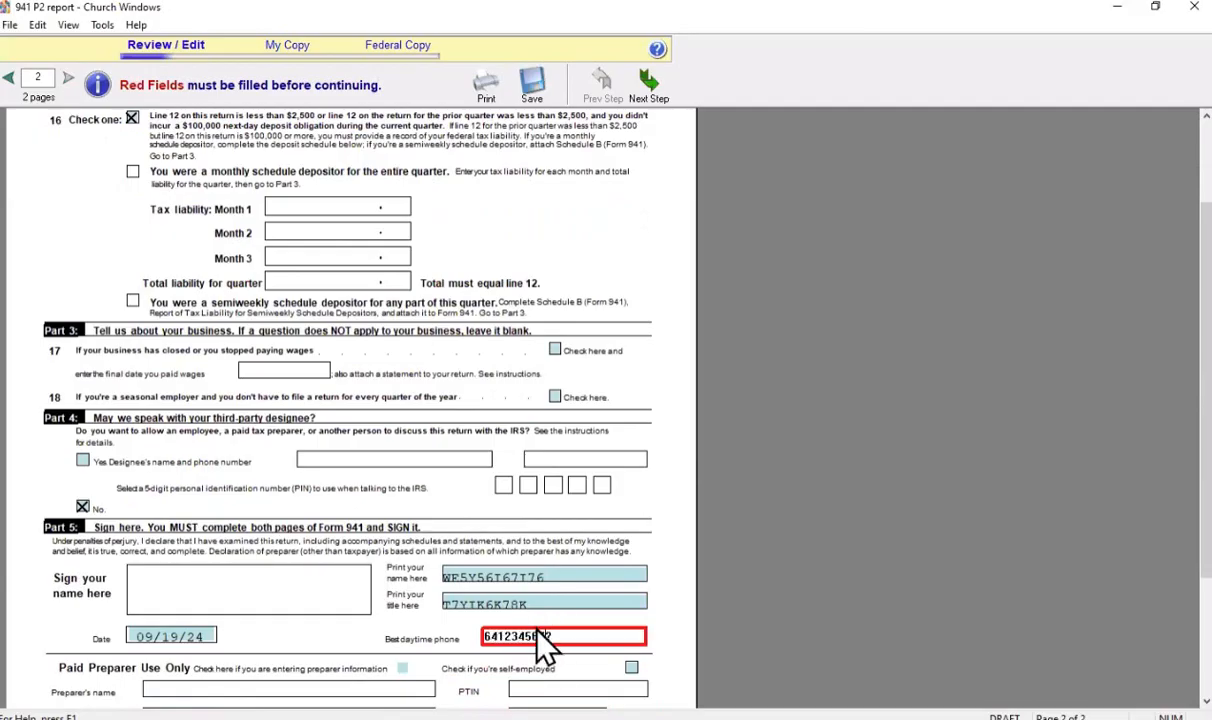
{"action": "type", "text": "4567"}
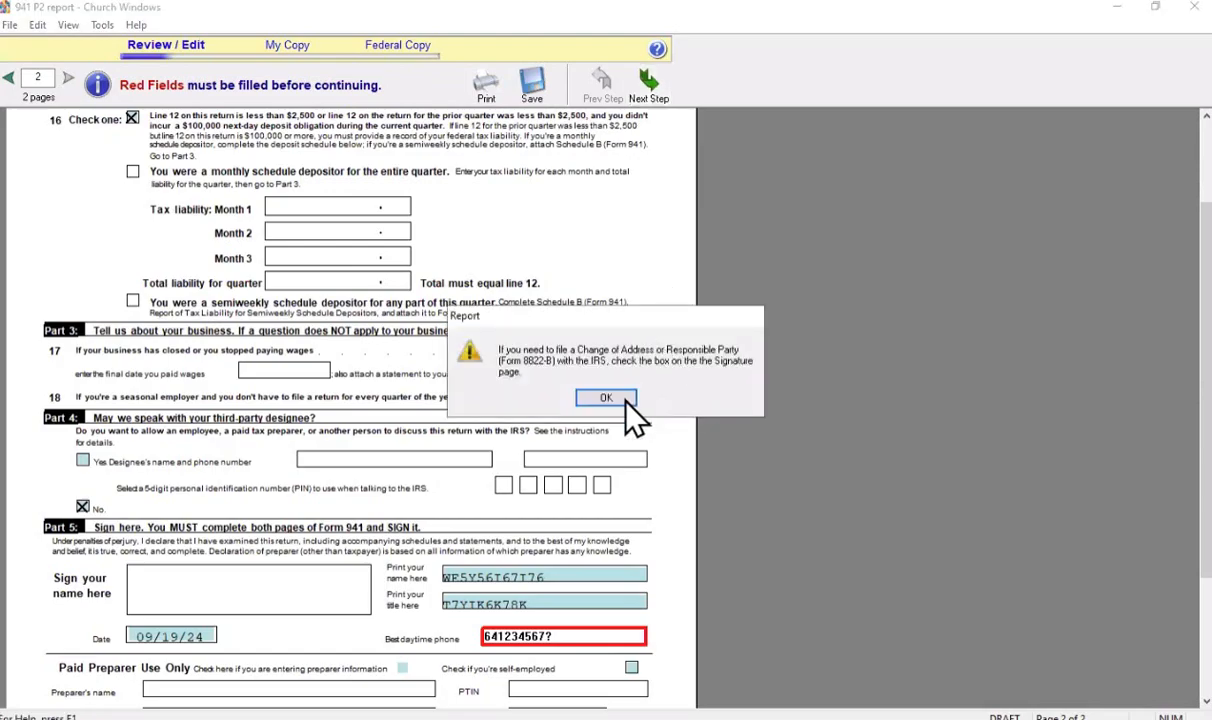
{"action": "left_click", "coordinate": [624, 400]}
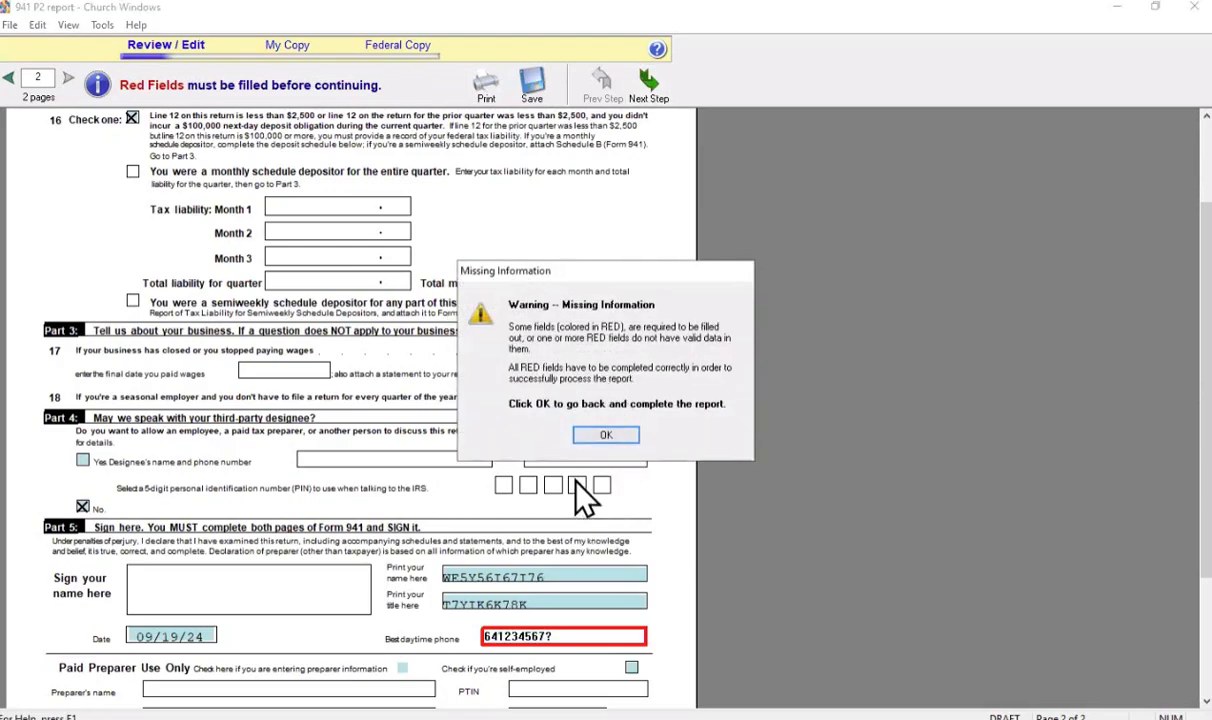
{"action": "left_click", "coordinate": [606, 432]}
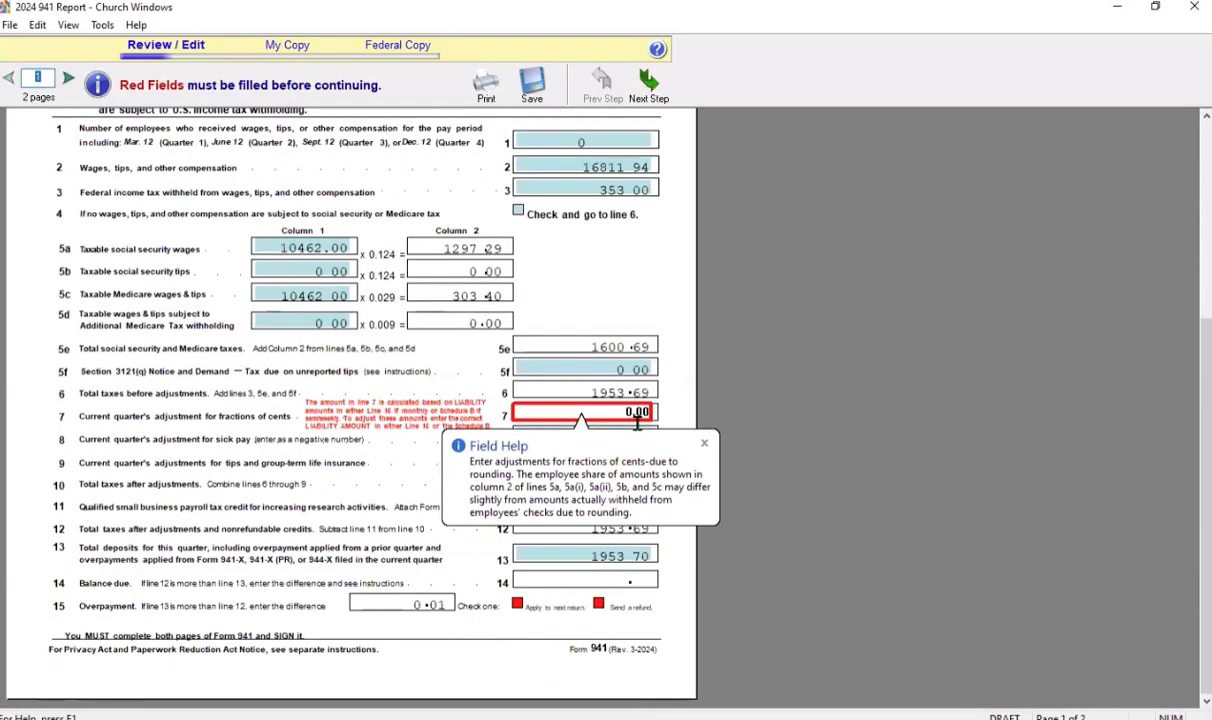
Set line 7, the current quarter's adjustment for fractions of cents, to 0.01.
{"action": "scroll", "coordinate": [700, 370], "scroll_direction": "down", "scroll_amount": 5}
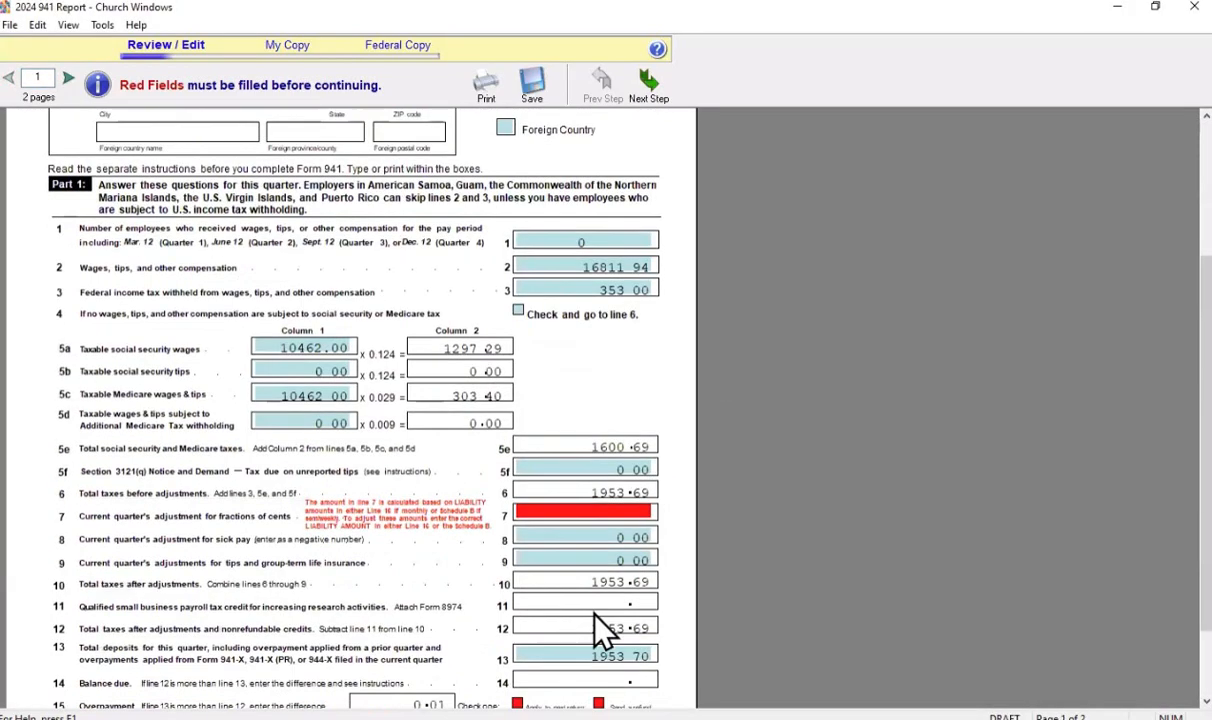
{"action": "scroll", "coordinate": [490, 672], "scroll_direction": "down", "scroll_amount": 2}
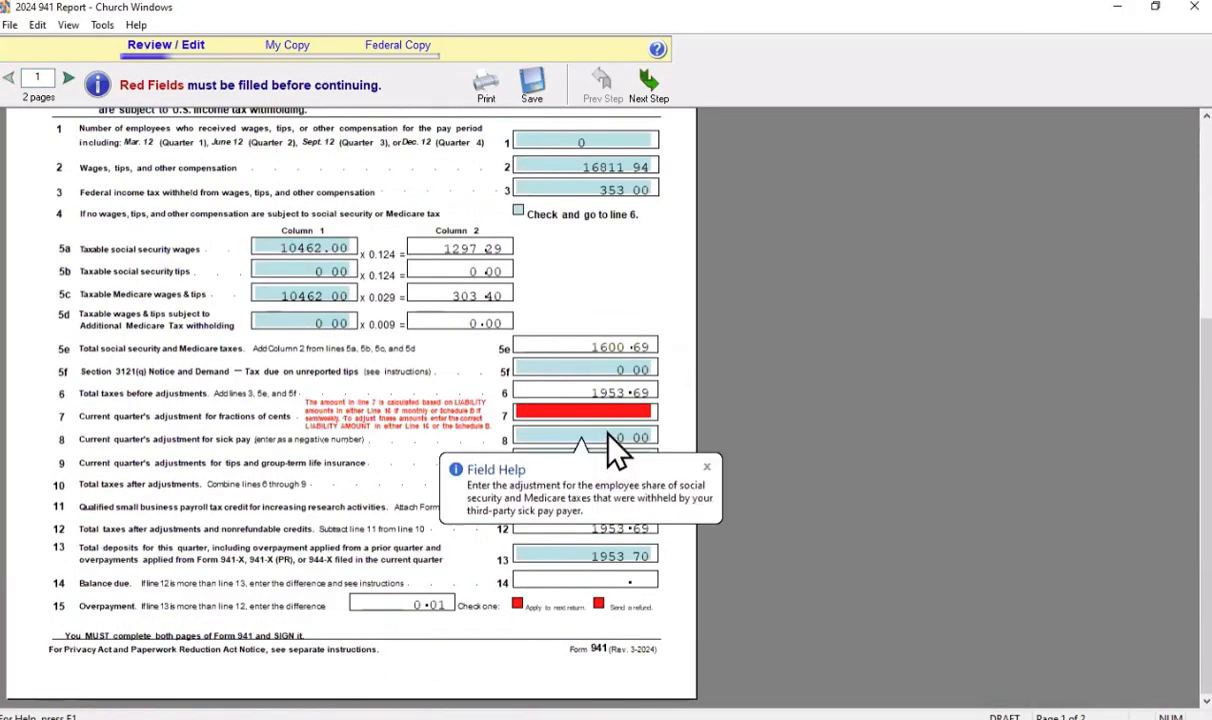
{"action": "key", "text": "shift+Tab"}
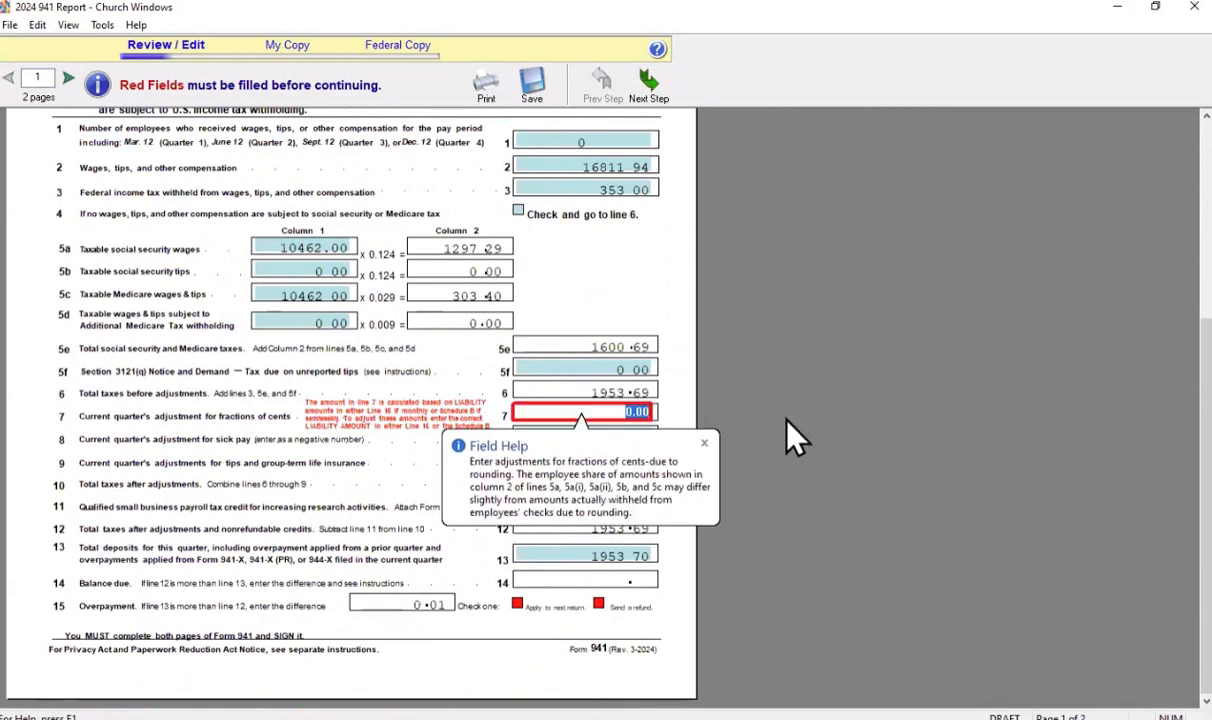
{"action": "type", "text": "0.01"}
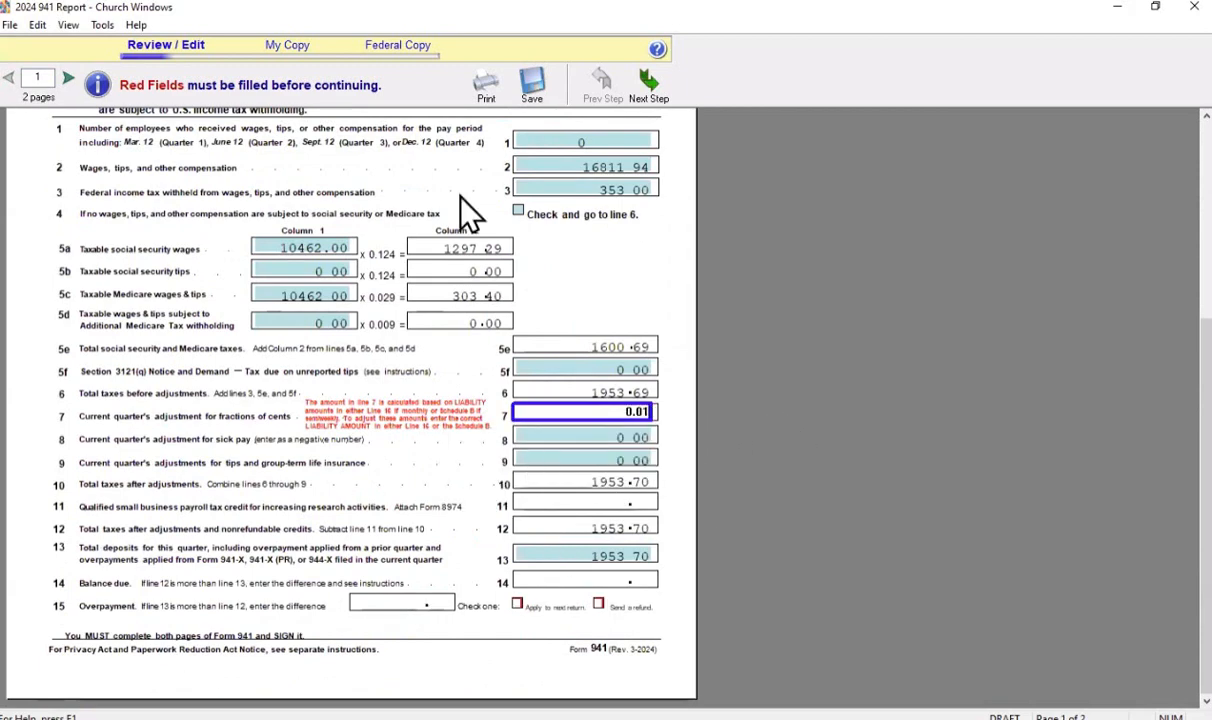
Correct the signer's best daytime phone number in Part 5 of Form 941.
{"action": "left_click", "coordinate": [636, 100]}
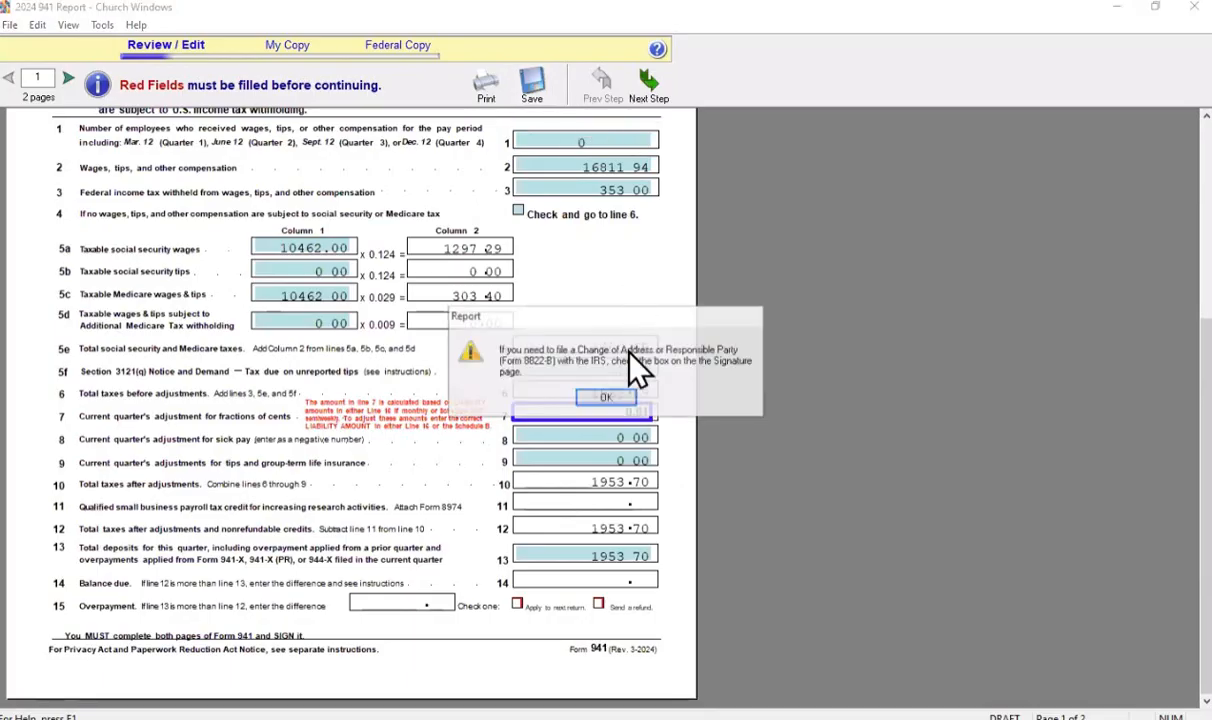
{"action": "left_click", "coordinate": [604, 400]}
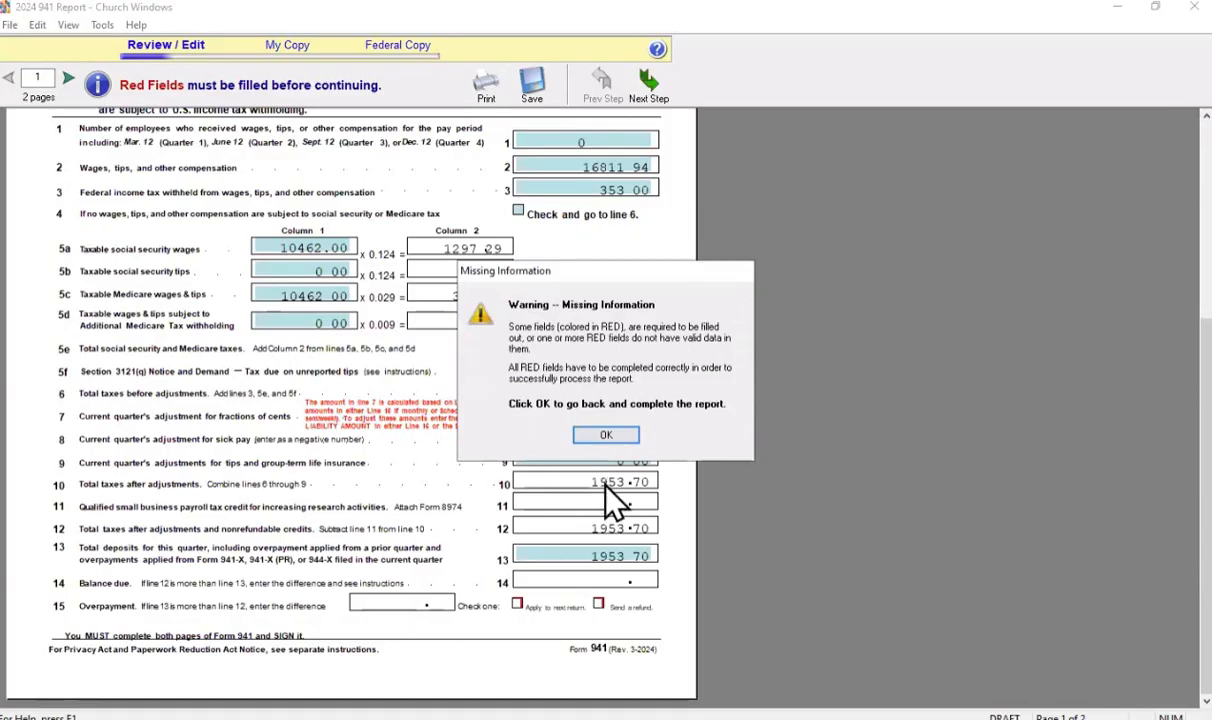
{"action": "key", "text": "Return"}
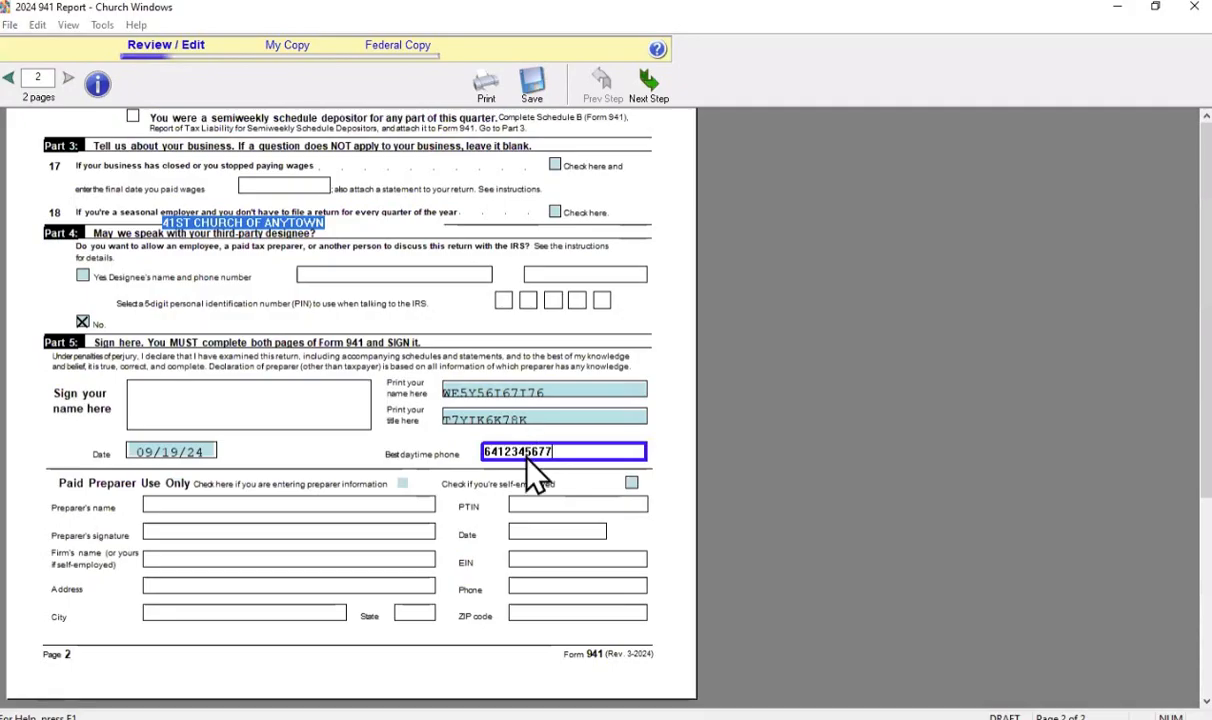
{"action": "left_click", "coordinate": [645, 84]}
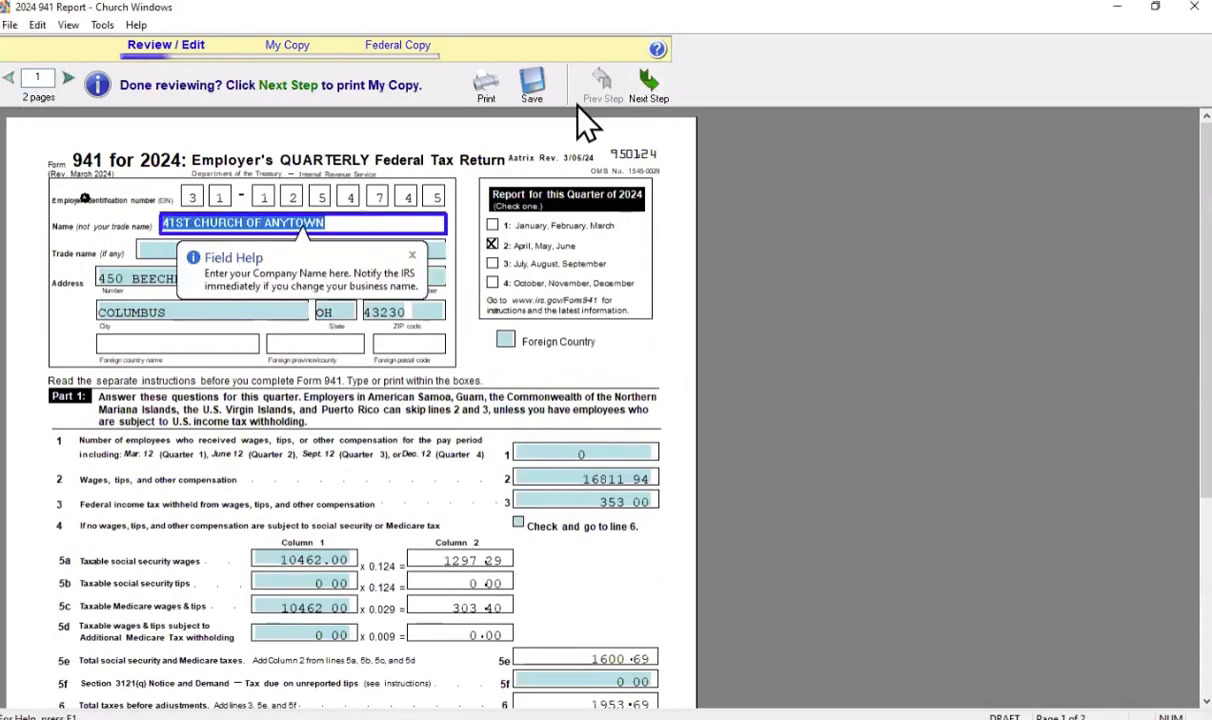
Advance the reviewed report to My Copy, agreeing that its figures have been double checked.
{"action": "left_click", "coordinate": [649, 84]}
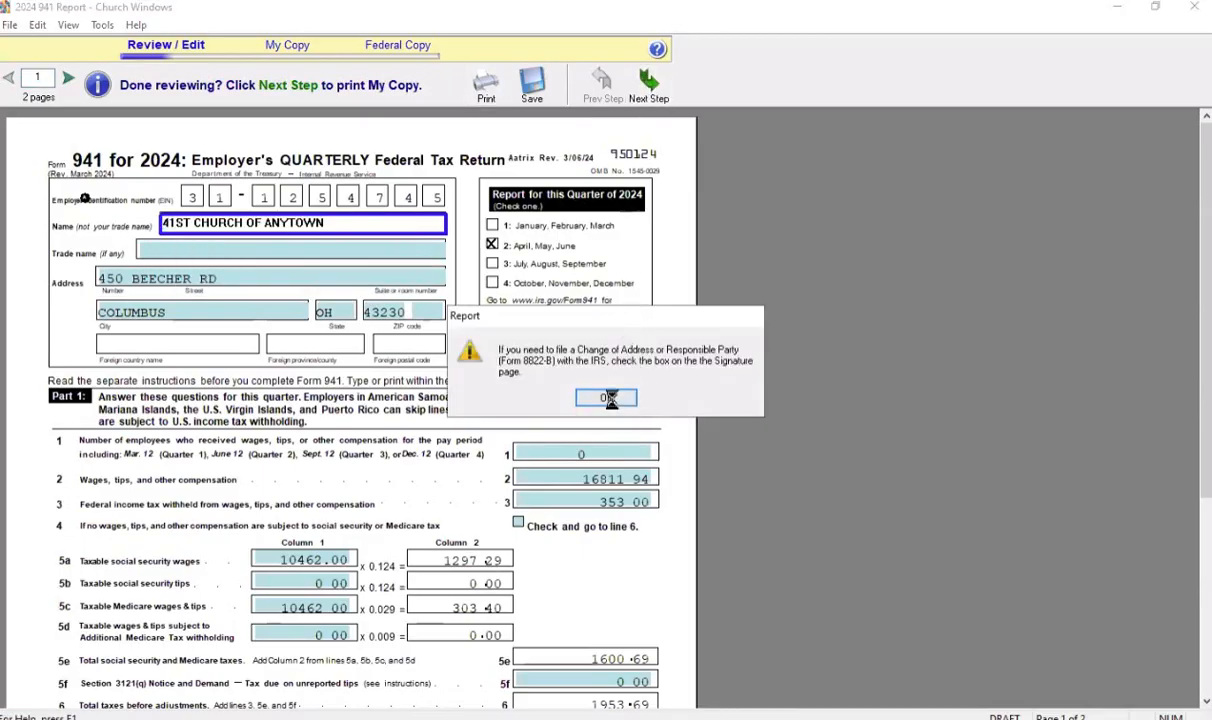
{"action": "left_click", "coordinate": [606, 398]}
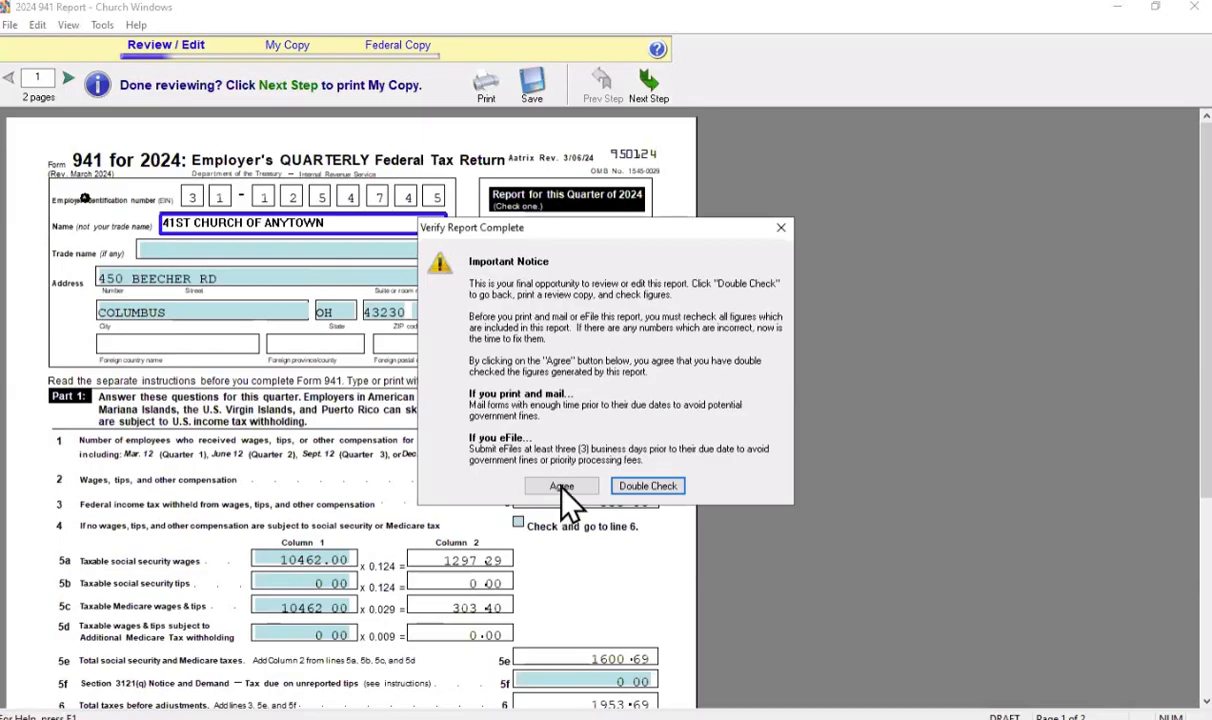
{"action": "left_click", "coordinate": [561, 487]}
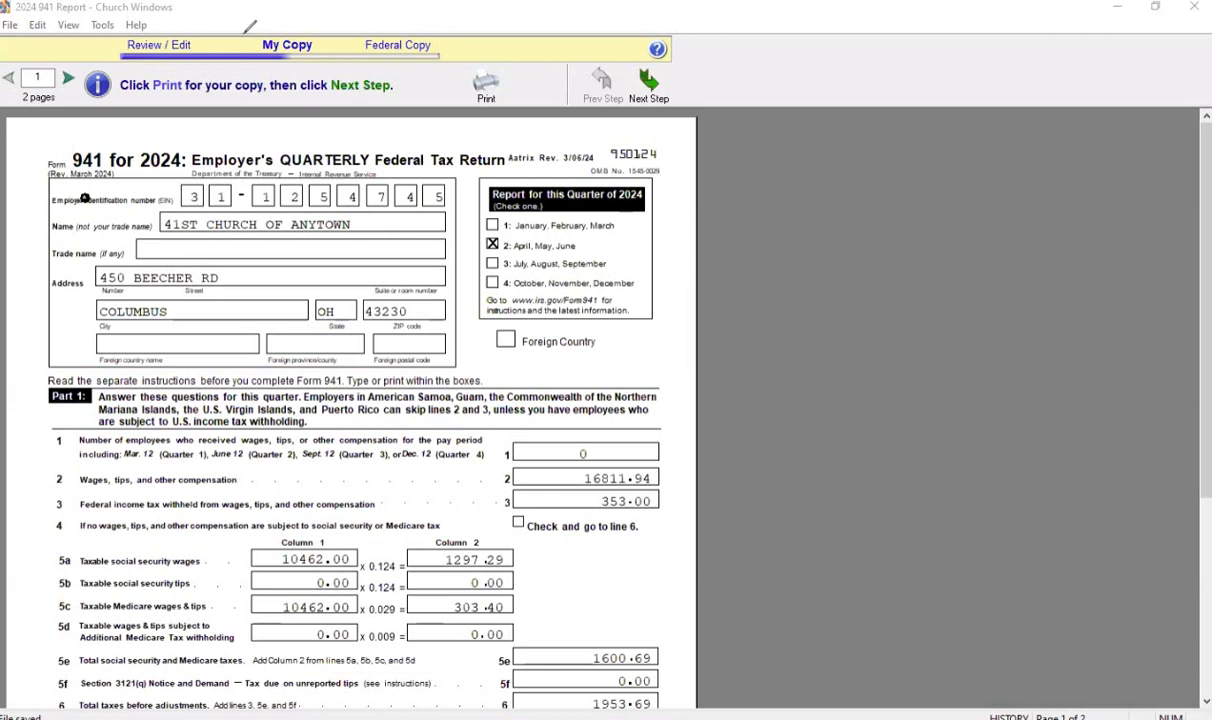
{"action": "mouse_move", "coordinate": [238, 24]}
{"action": "left_mouse_down"}
{"action": "mouse_move", "coordinate": [312, 25]}
{"action": "mouse_move", "coordinate": [363, 70]}
{"action": "mouse_move", "coordinate": [256, 57]}
{"action": "mouse_move", "coordinate": [249, 16]}
{"action": "left_mouse_up"}
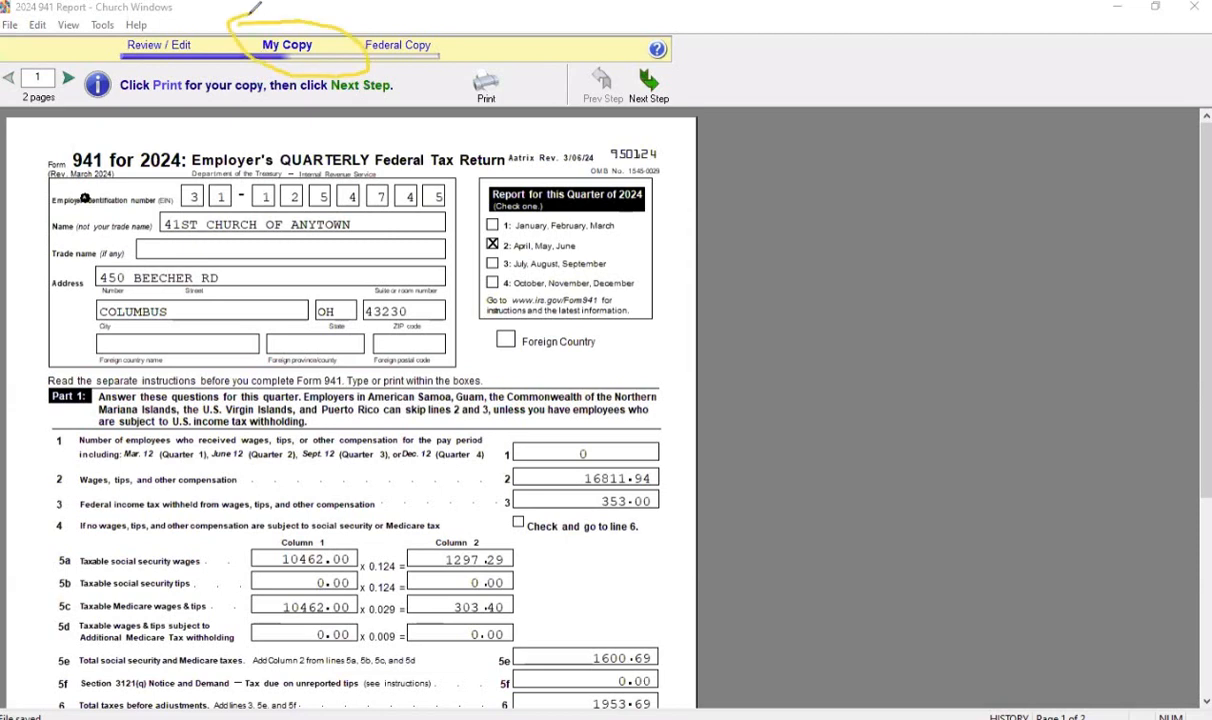
{"action": "mouse_move", "coordinate": [287, 69]}
{"action": "left_mouse_down"}
{"action": "mouse_move", "coordinate": [304, 190]}
{"action": "mouse_move", "coordinate": [298, 92]}
{"action": "mouse_move", "coordinate": [312, 110]}
{"action": "mouse_move", "coordinate": [265, 114]}
{"action": "left_mouse_up"}
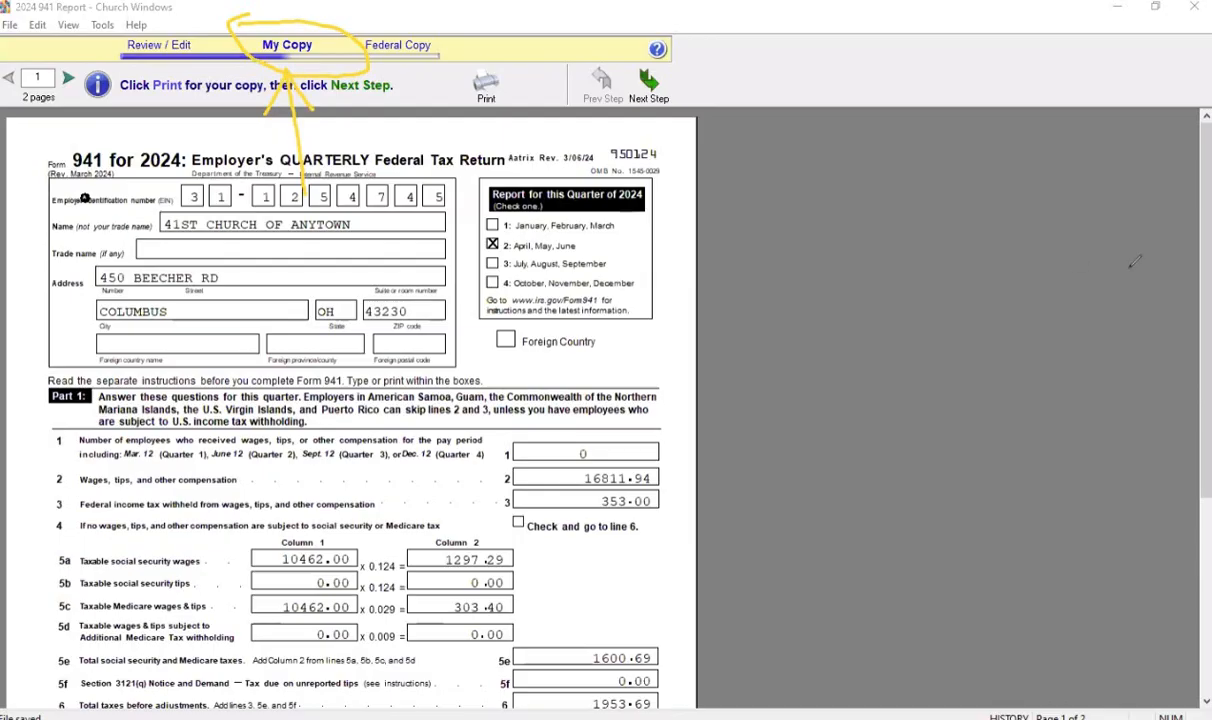
{"action": "key", "text": "Escape"}
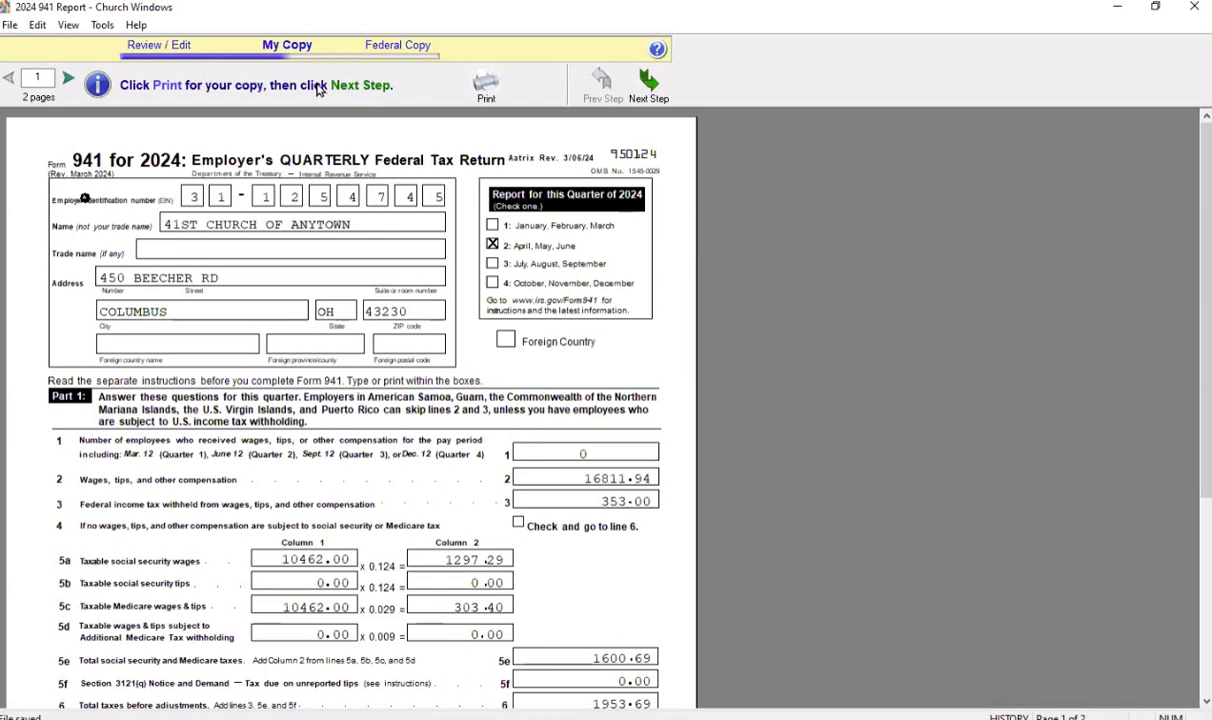
Send one employer copy of all pages to Microsoft Print to PDF and advance to the Federal Copy stage.
{"action": "left_click", "coordinate": [486, 85]}
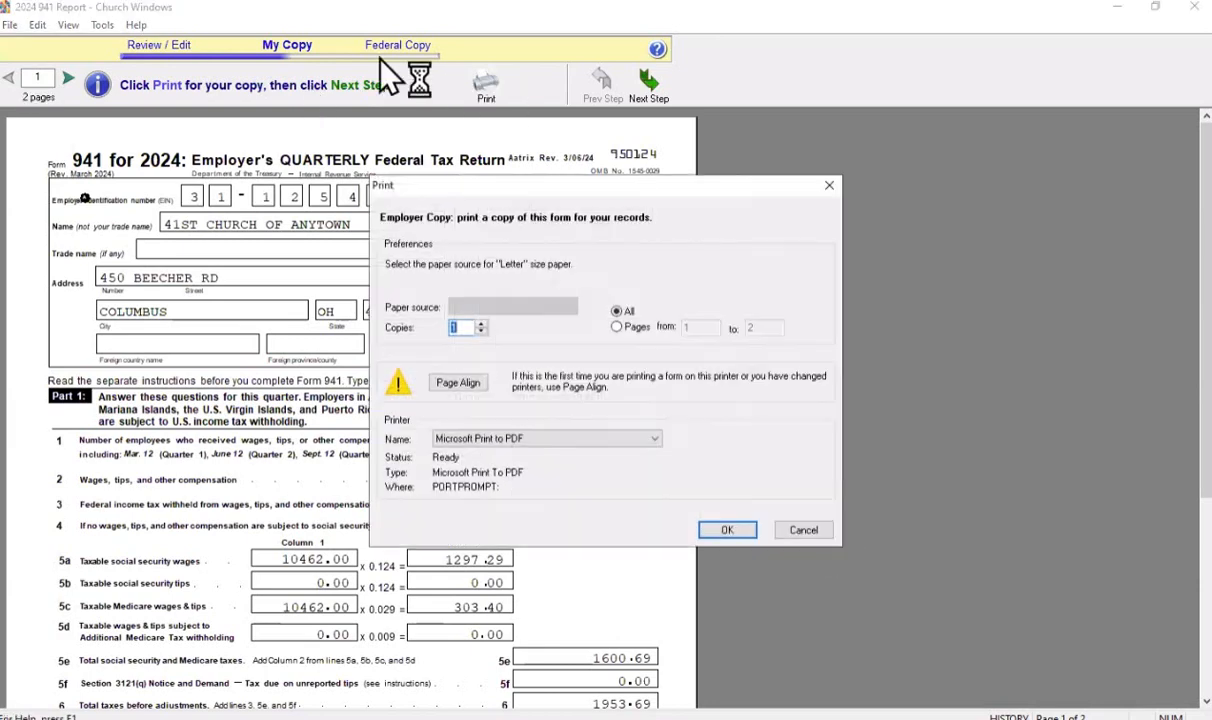
{"action": "key", "text": "Return"}
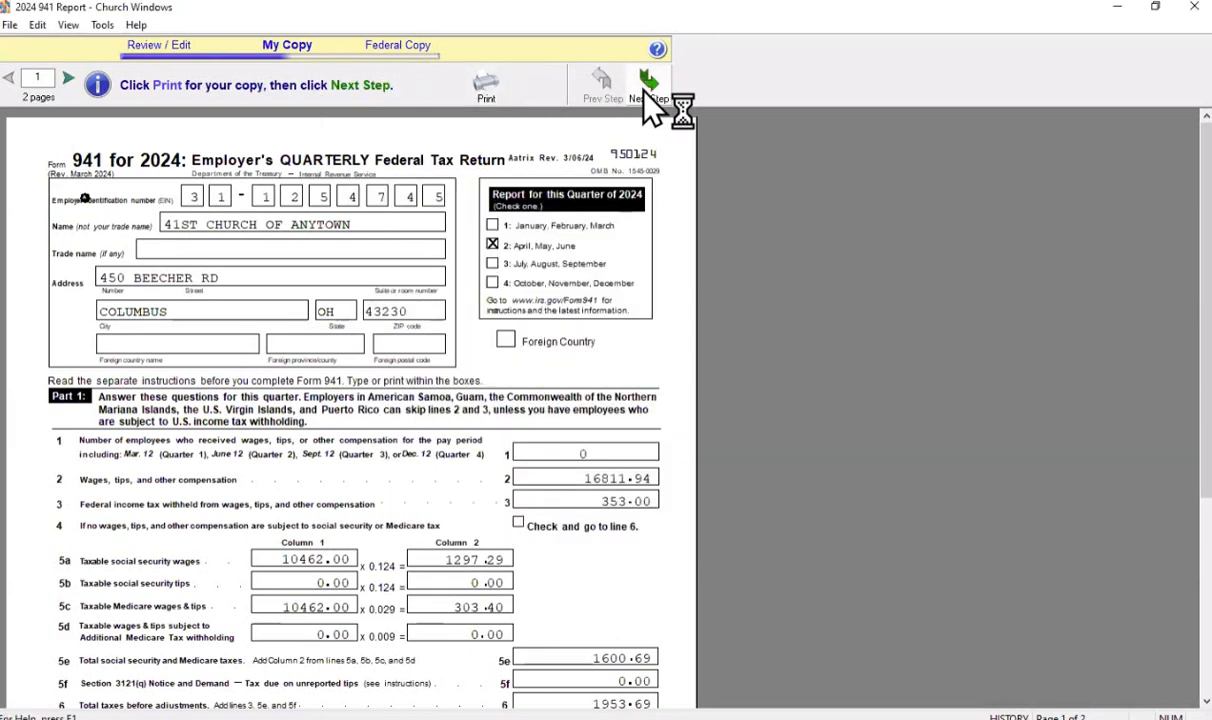
{"action": "left_click", "coordinate": [644, 88]}
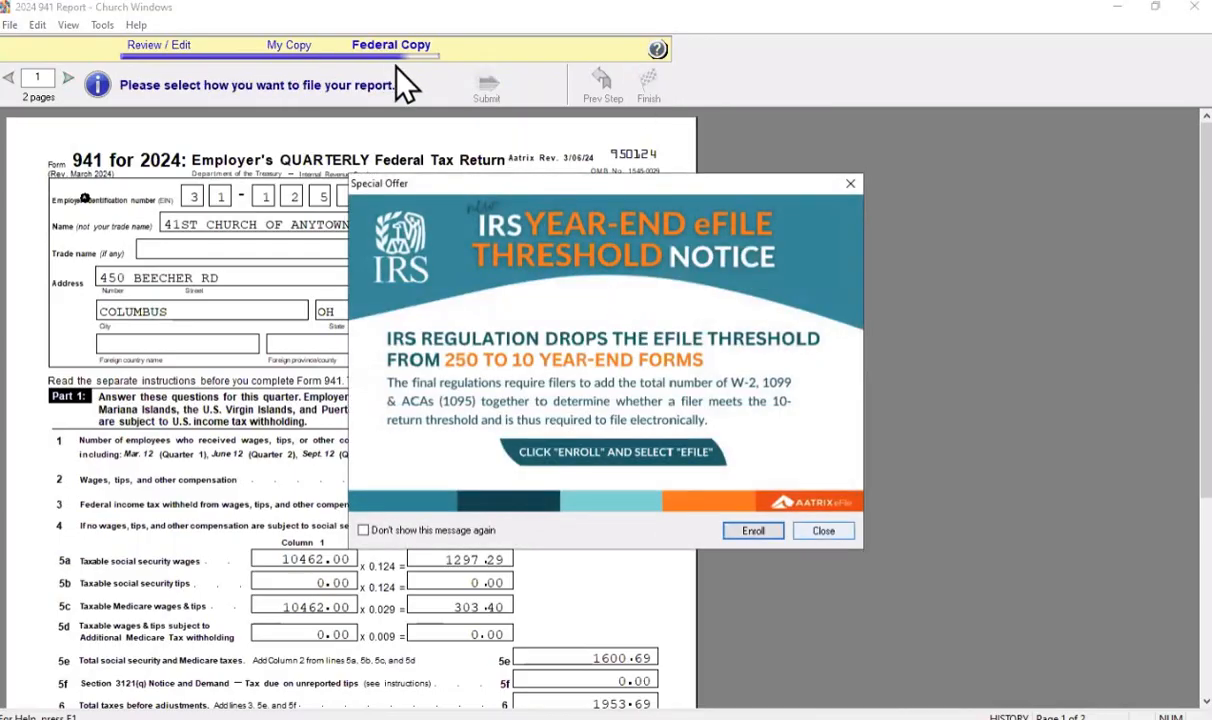
Skip the eFile offer, choose printing as the filing method, and try to print the certified federal copy with Microsoft Print to PDF.
{"action": "key", "text": "Escape"}
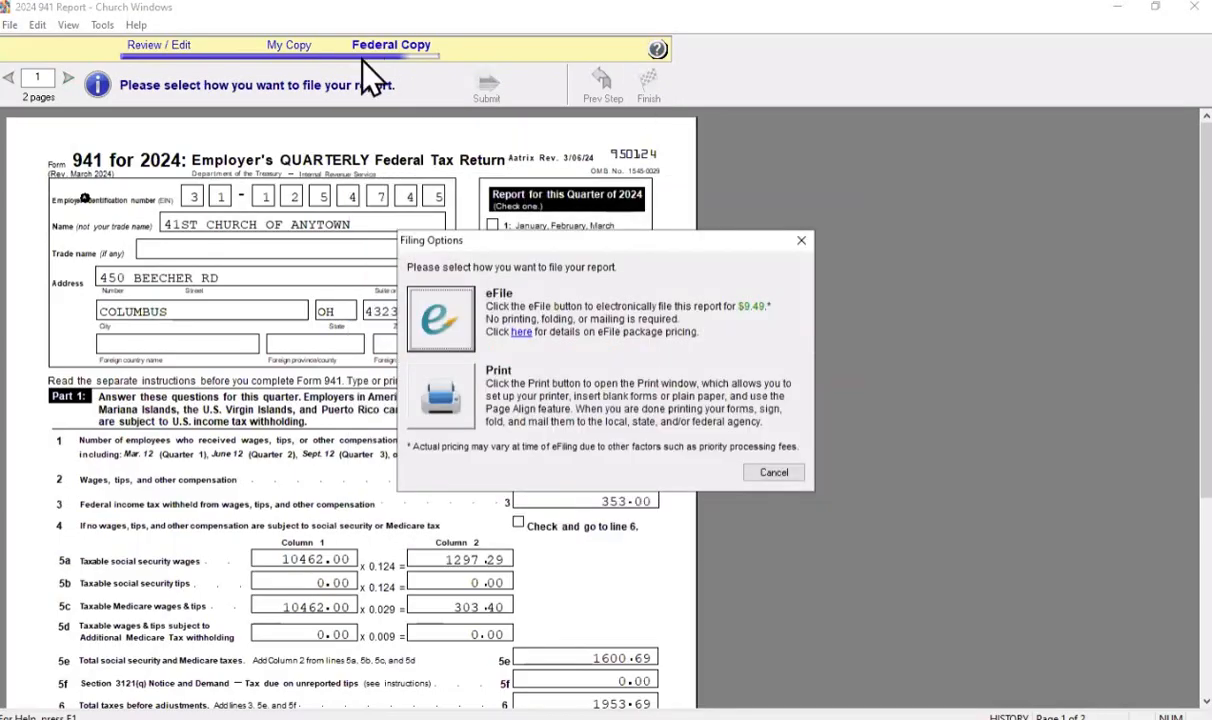
{"action": "left_click", "coordinate": [437, 407]}
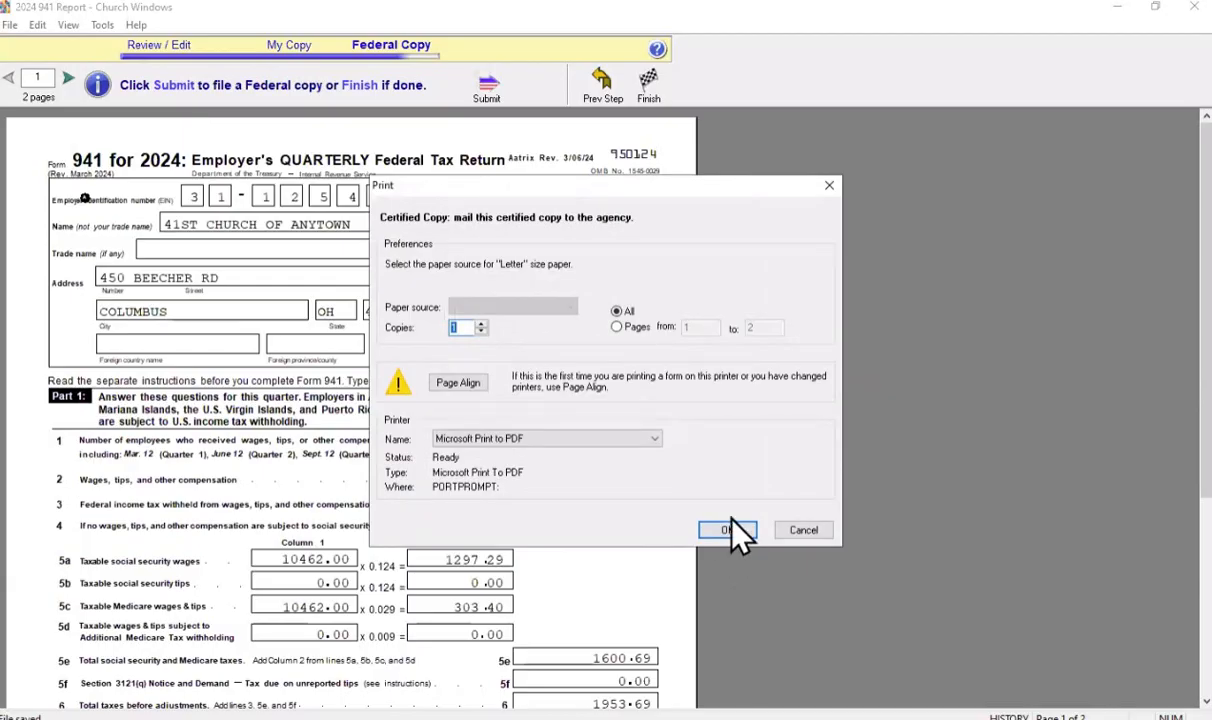
{"action": "left_click", "coordinate": [729, 531]}
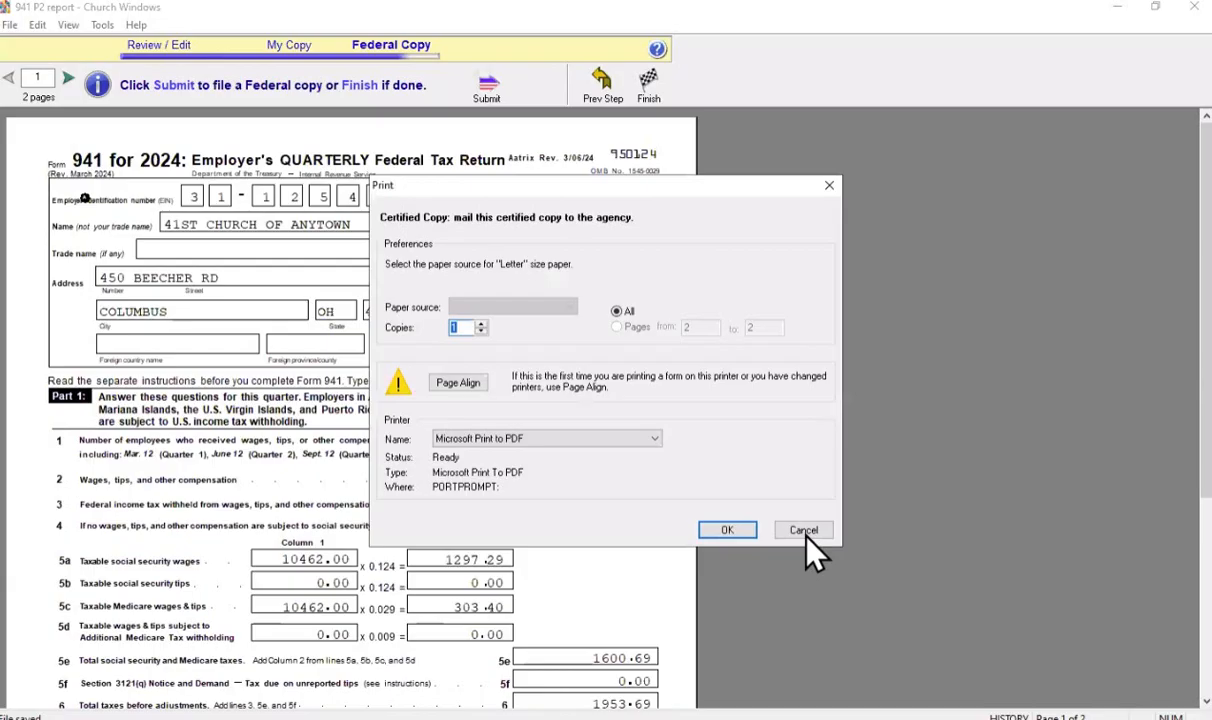
{"action": "left_click", "coordinate": [804, 530]}
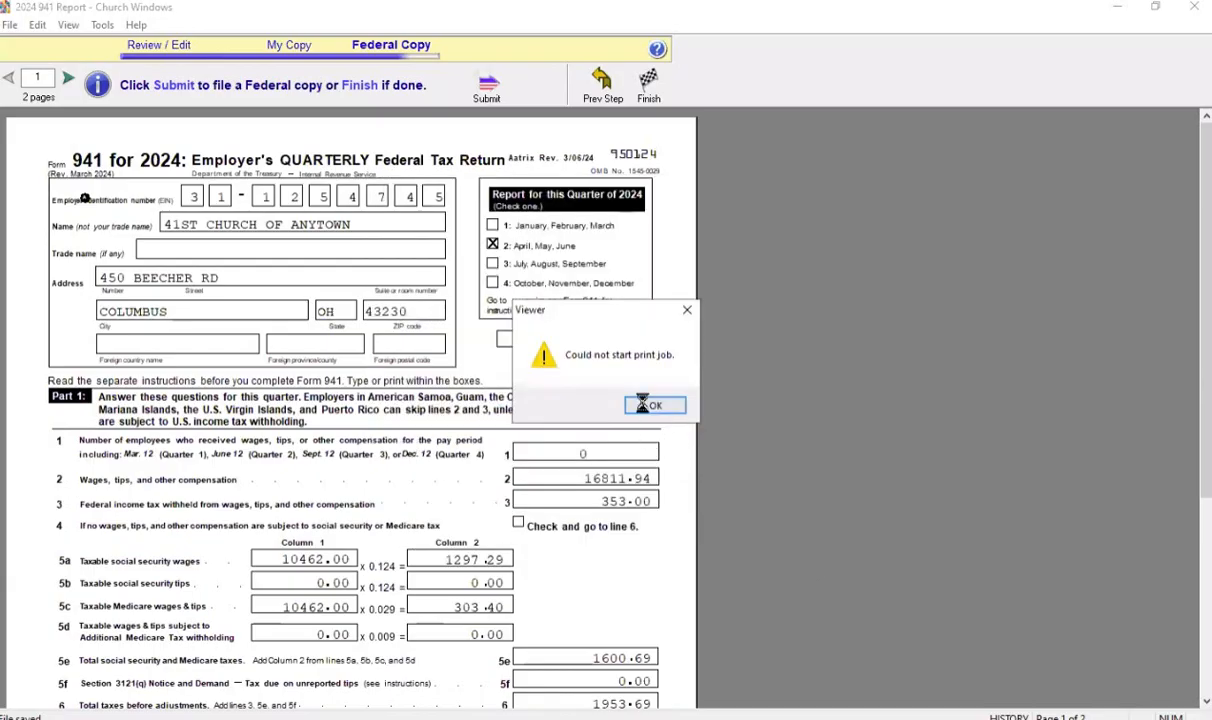
{"action": "left_click", "coordinate": [643, 404]}
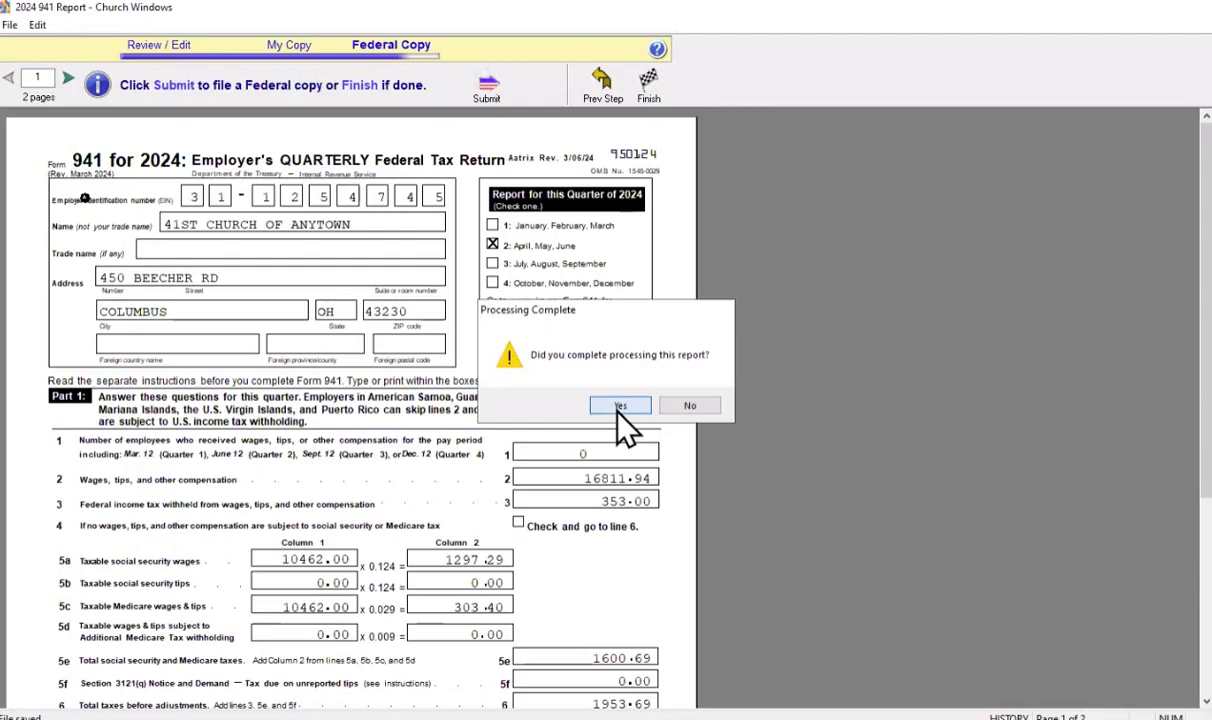
Confirm that processing of the second-quarter 2024 Form 941 report is complete.
{"action": "left_click", "coordinate": [617, 410]}
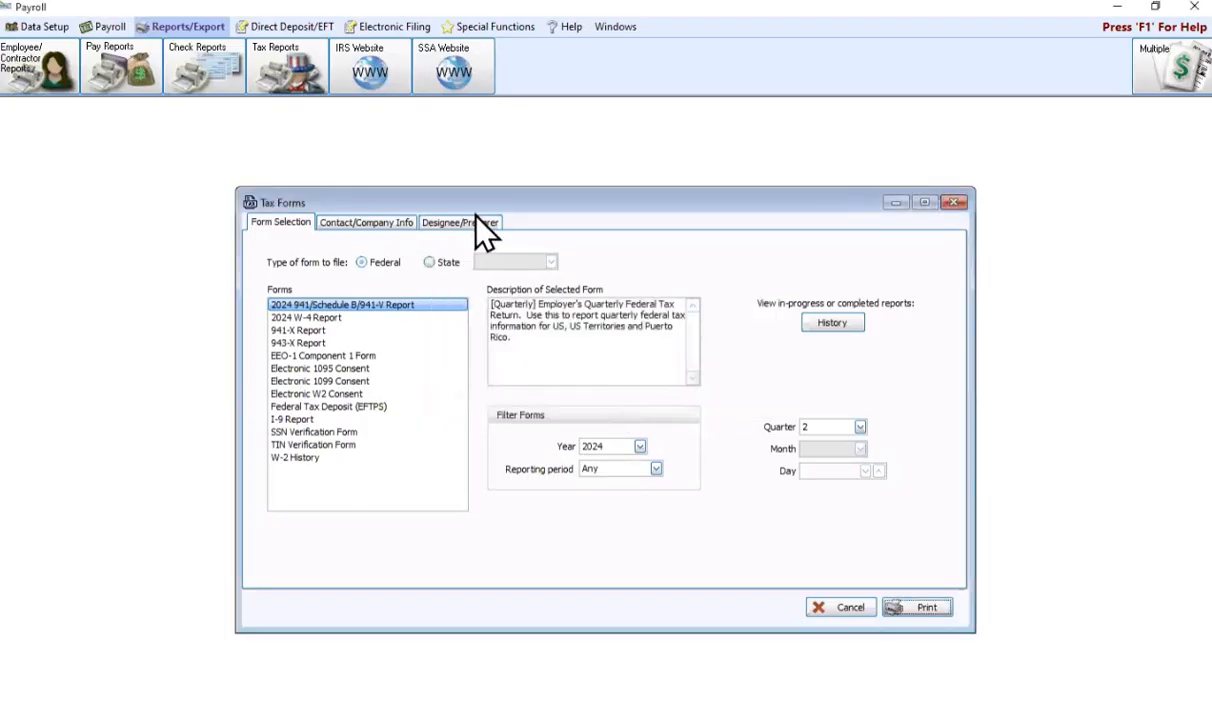
{"action": "left_click", "coordinate": [1156, 225]}
{"action": "mouse_move", "coordinate": [722, 312]}
{"action": "left_mouse_down"}
{"action": "mouse_move", "coordinate": [730, 288]}
{"action": "mouse_move", "coordinate": [820, 268]}
{"action": "mouse_move", "coordinate": [936, 315]}
{"action": "mouse_move", "coordinate": [878, 356]}
{"action": "left_mouse_up"}
{"action": "left_click_drag", "start_coordinate": [771, 333], "coordinate": [708, 292]}
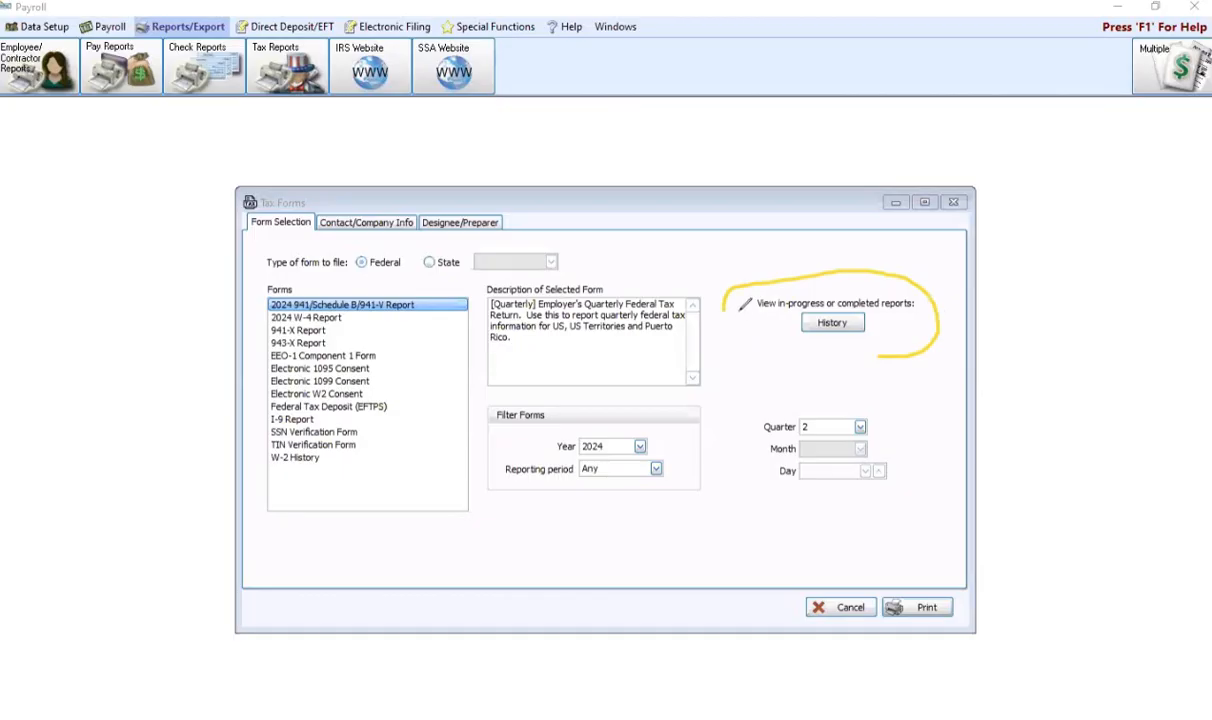
{"action": "left_click_drag", "start_coordinate": [798, 140], "coordinate": [824, 270]}
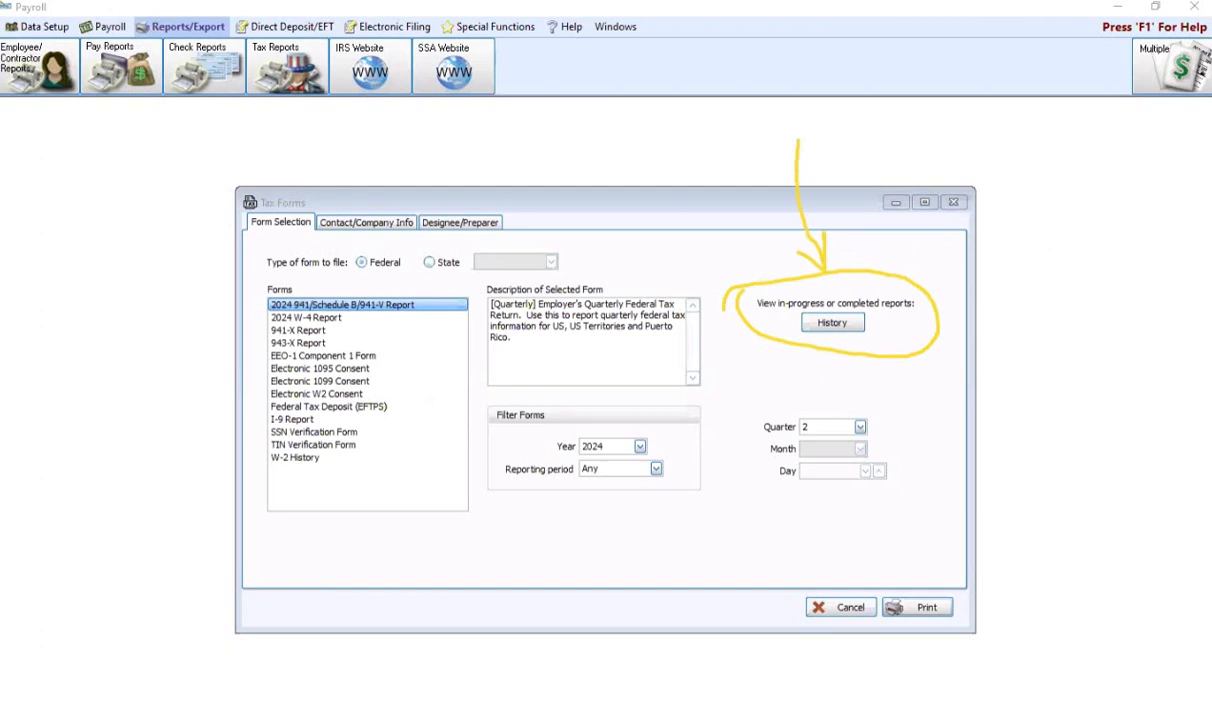
Open the report history, view the saved 2024 Q2 941/Schedule B/941-V report, and close it.
{"action": "left_click", "coordinate": [840, 325]}
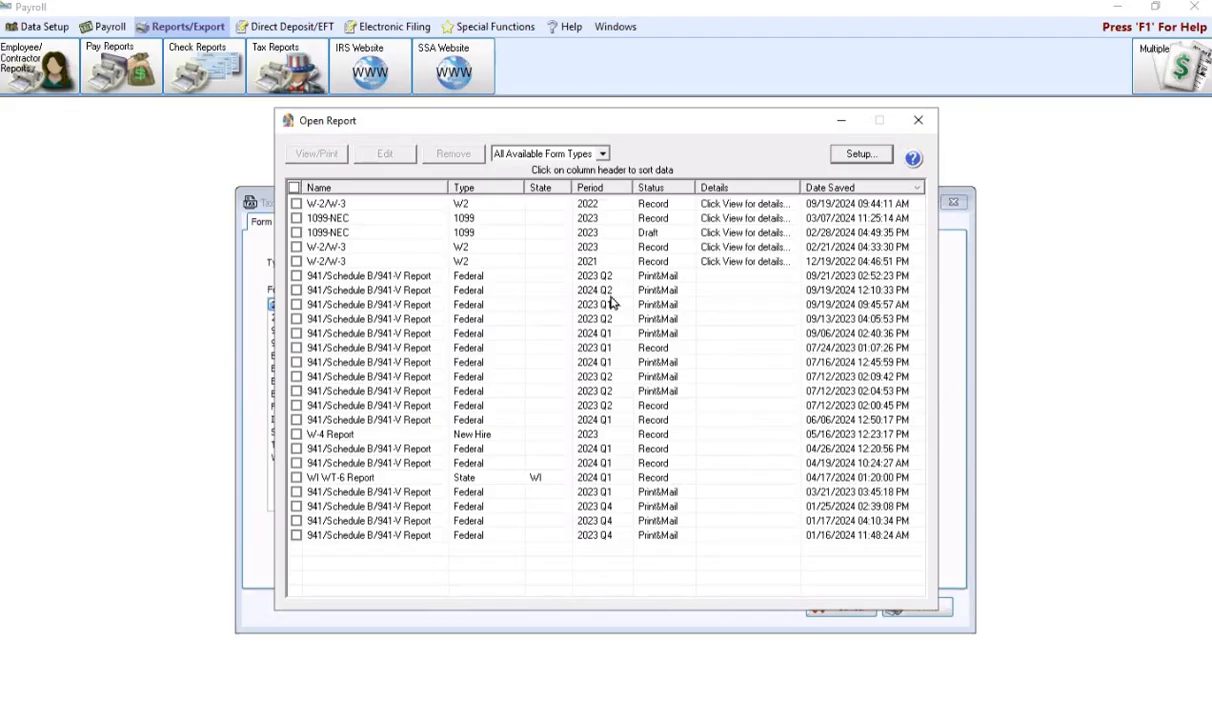
{"action": "left_click", "coordinate": [296, 290]}
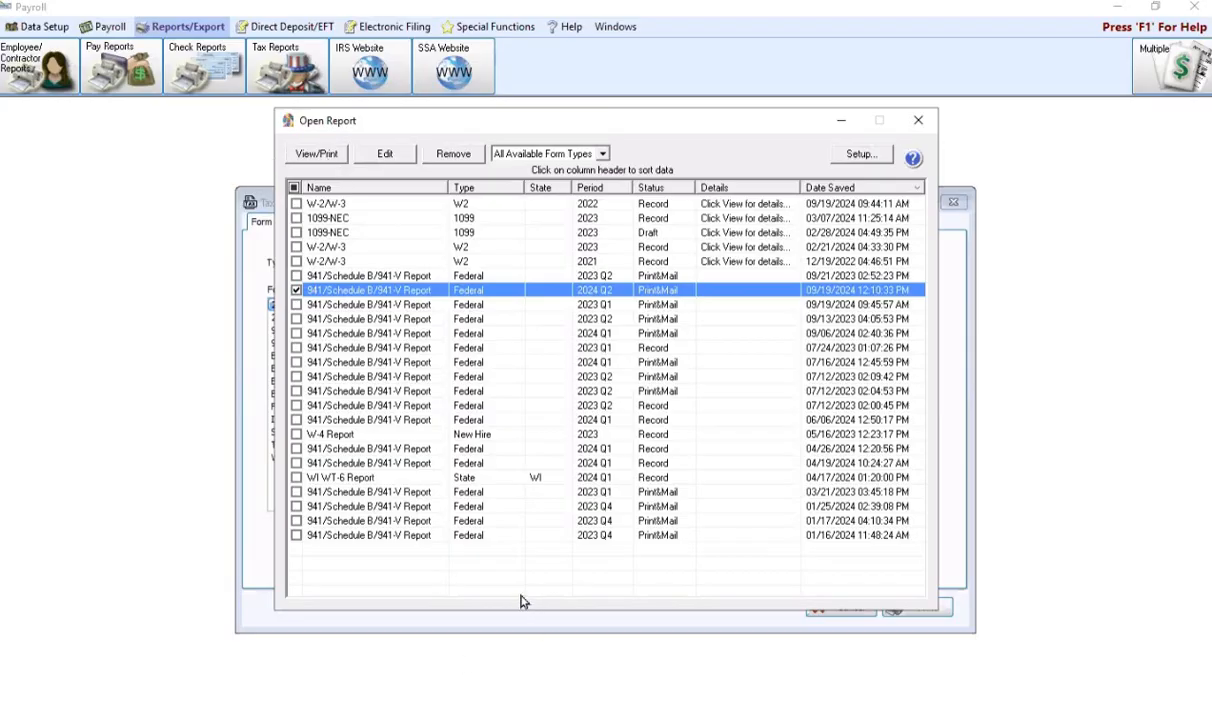
{"action": "left_click", "coordinate": [318, 160]}
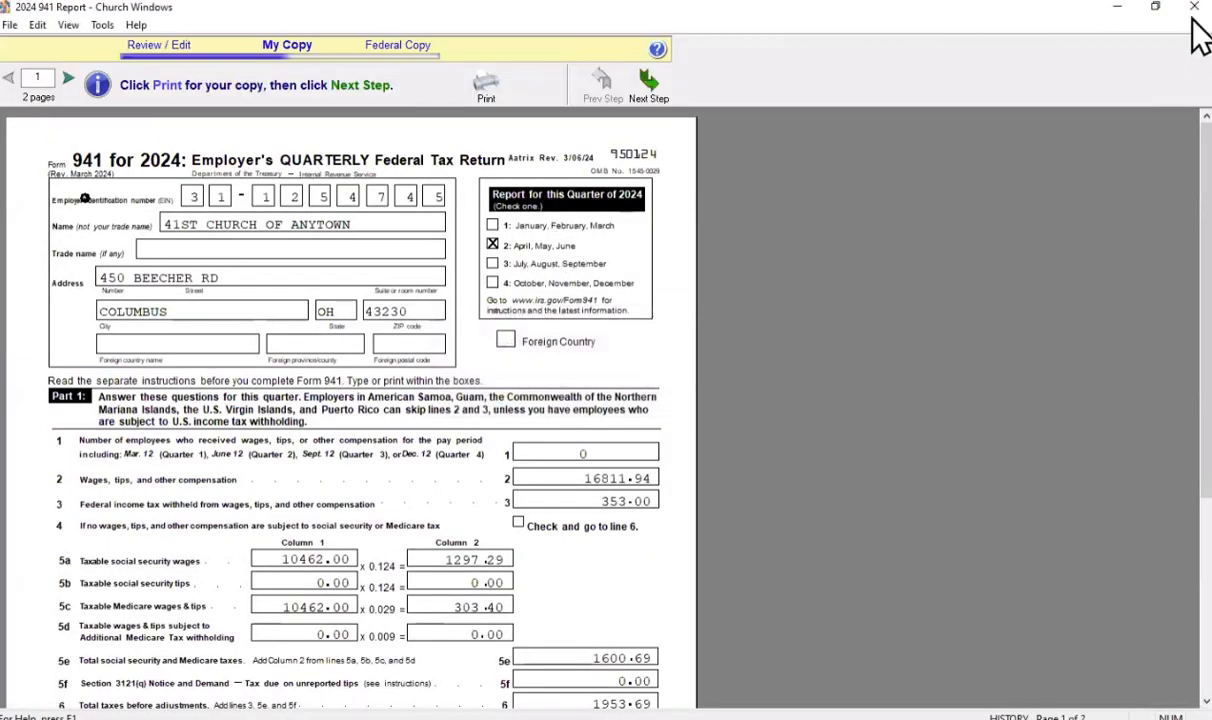
{"action": "left_click", "coordinate": [1191, 14]}
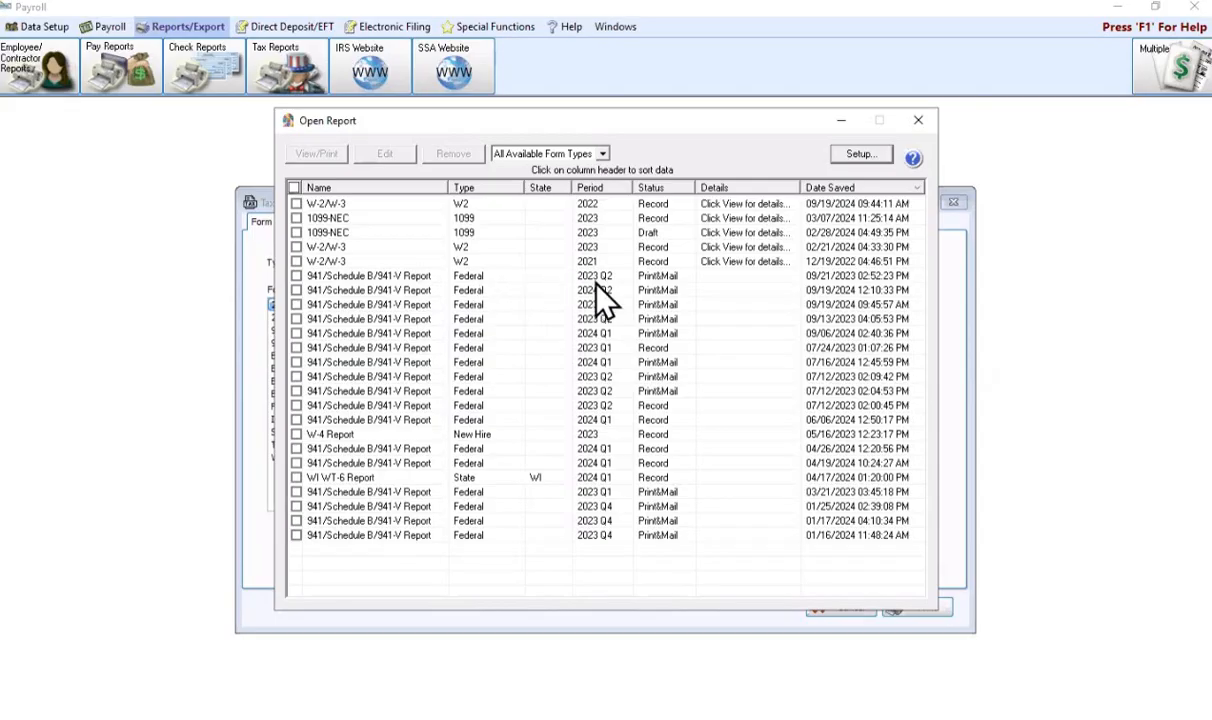
View the 2023 Q2 941 report saved 09/21/2023, acknowledge the old-form notice, and close the report and the history list.
{"action": "left_click", "coordinate": [296, 277]}
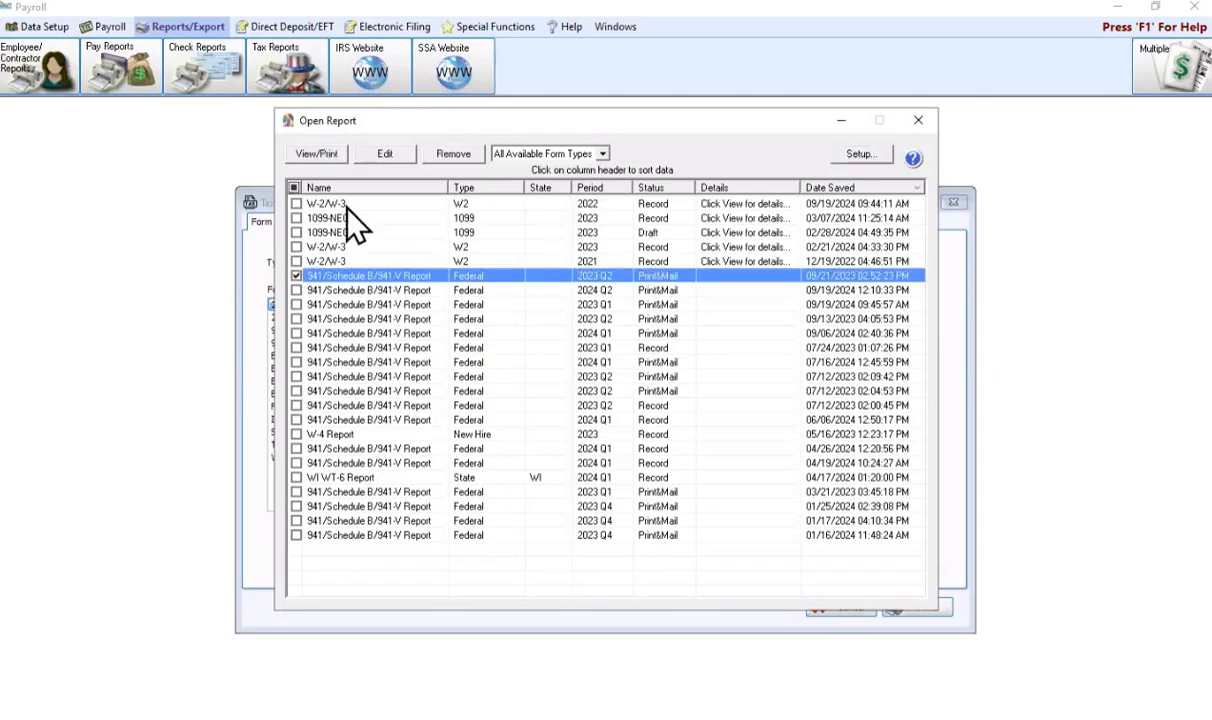
{"action": "left_click", "coordinate": [308, 153]}
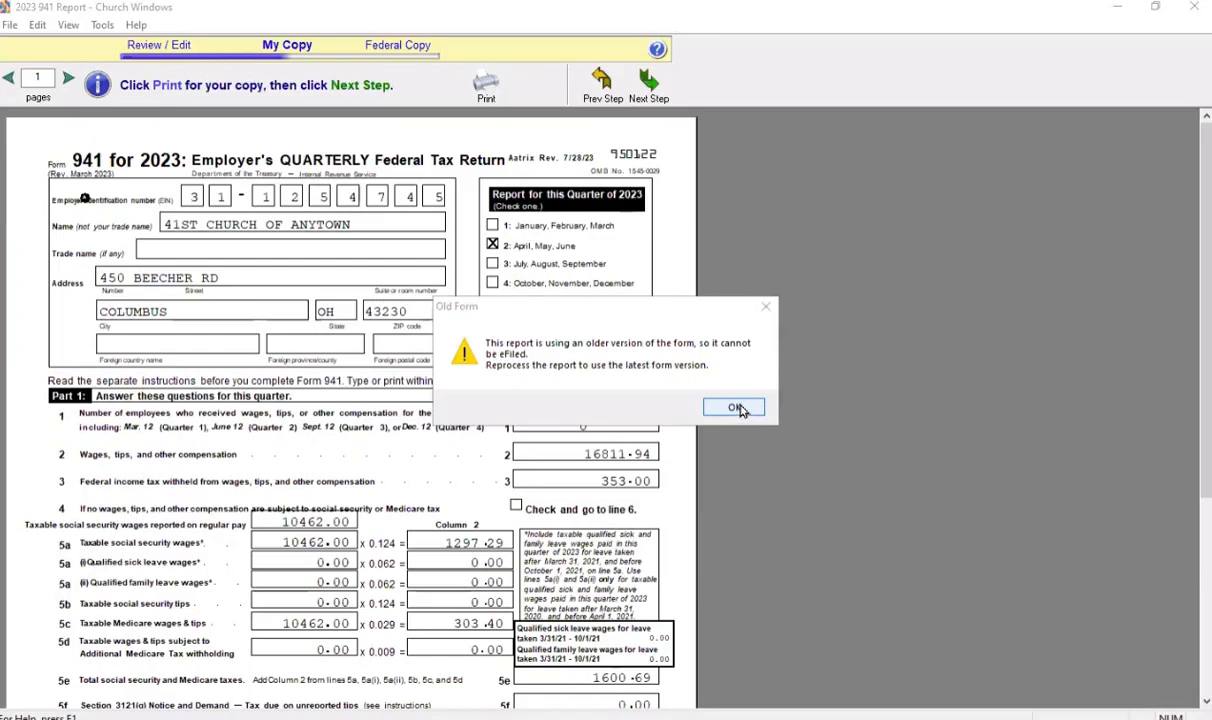
{"action": "left_click", "coordinate": [739, 408]}
{"action": "left_click", "coordinate": [734, 408]}
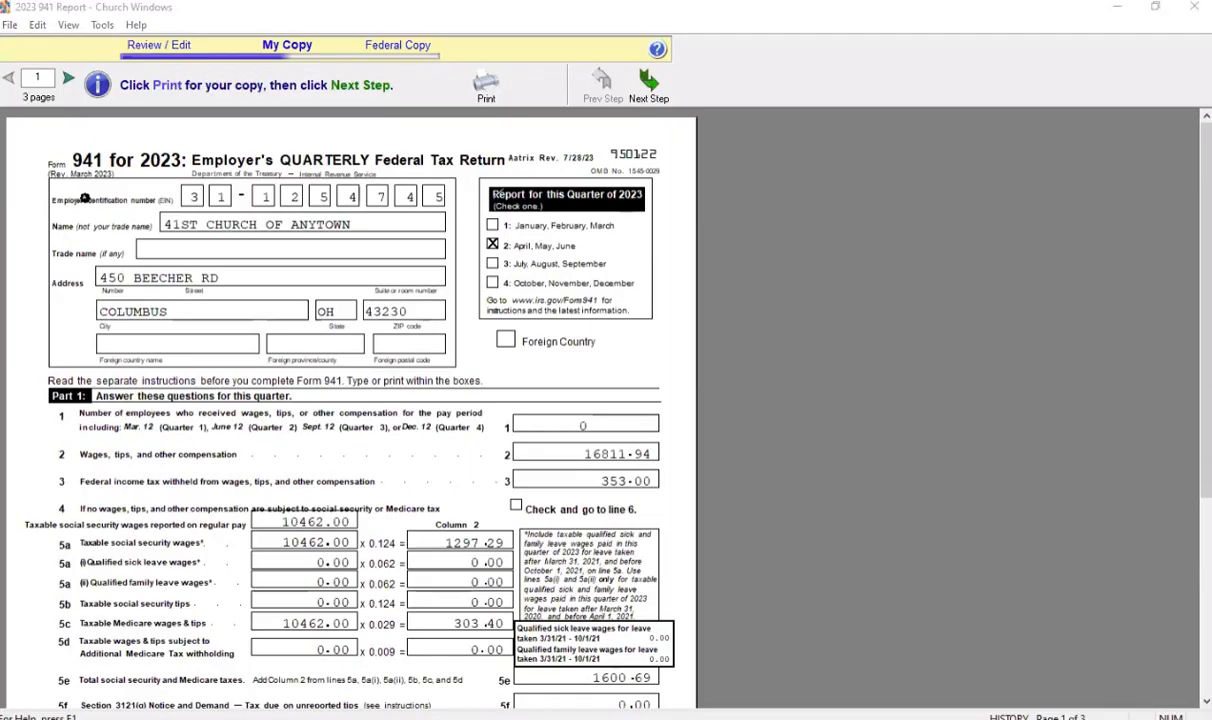
{"action": "mouse_move", "coordinate": [483, 146]}
{"action": "left_mouse_down"}
{"action": "mouse_move", "coordinate": [588, 145]}
{"action": "mouse_move", "coordinate": [556, 165]}
{"action": "mouse_move", "coordinate": [480, 165]}
{"action": "mouse_move", "coordinate": [490, 146]}
{"action": "left_mouse_up"}
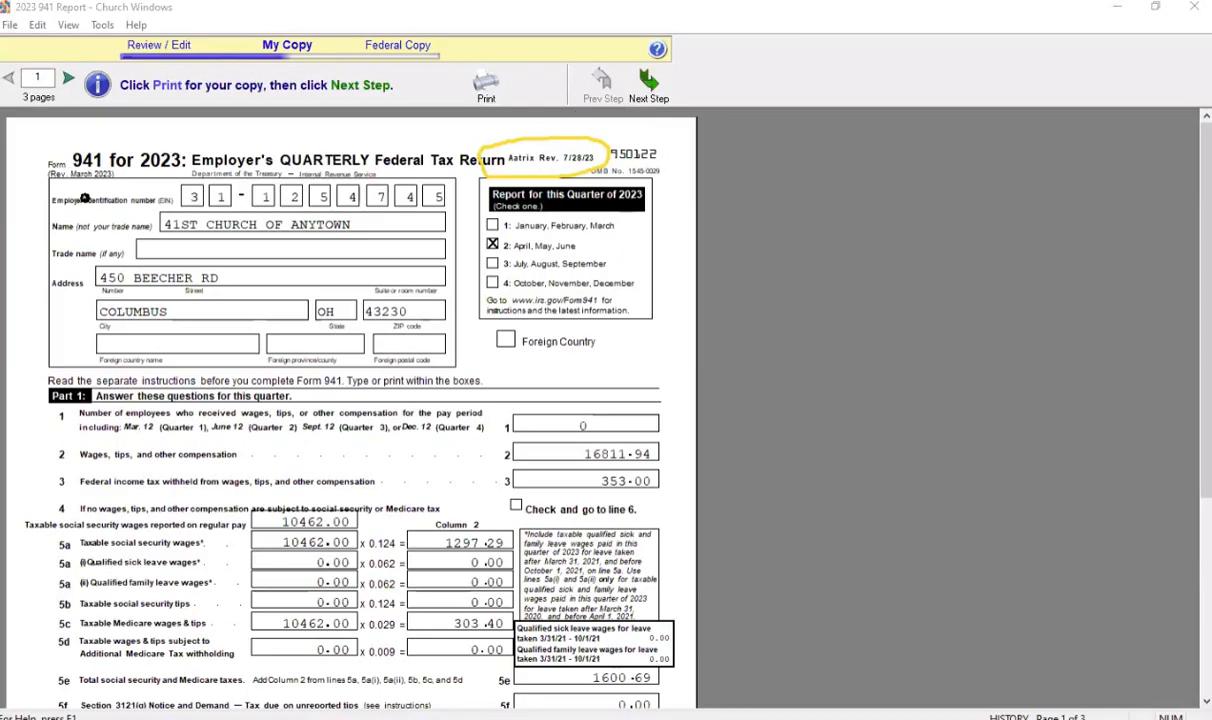
{"action": "key", "text": "Escape"}
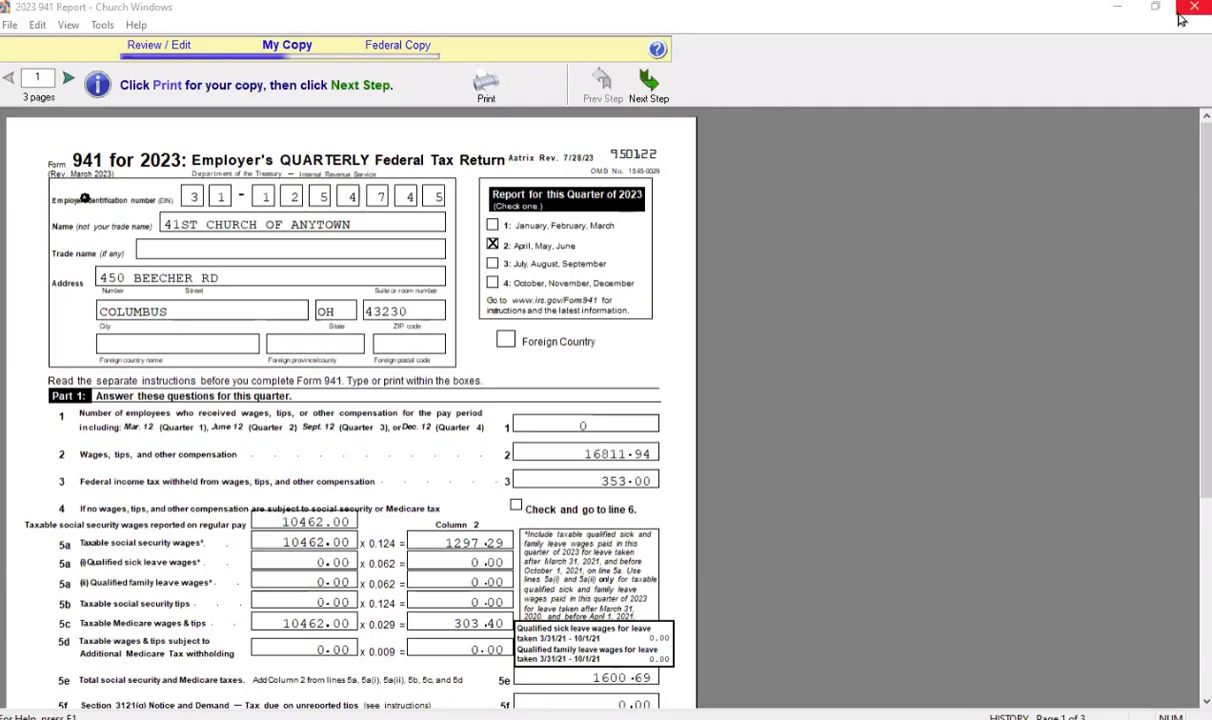
{"action": "left_click", "coordinate": [1200, 14]}
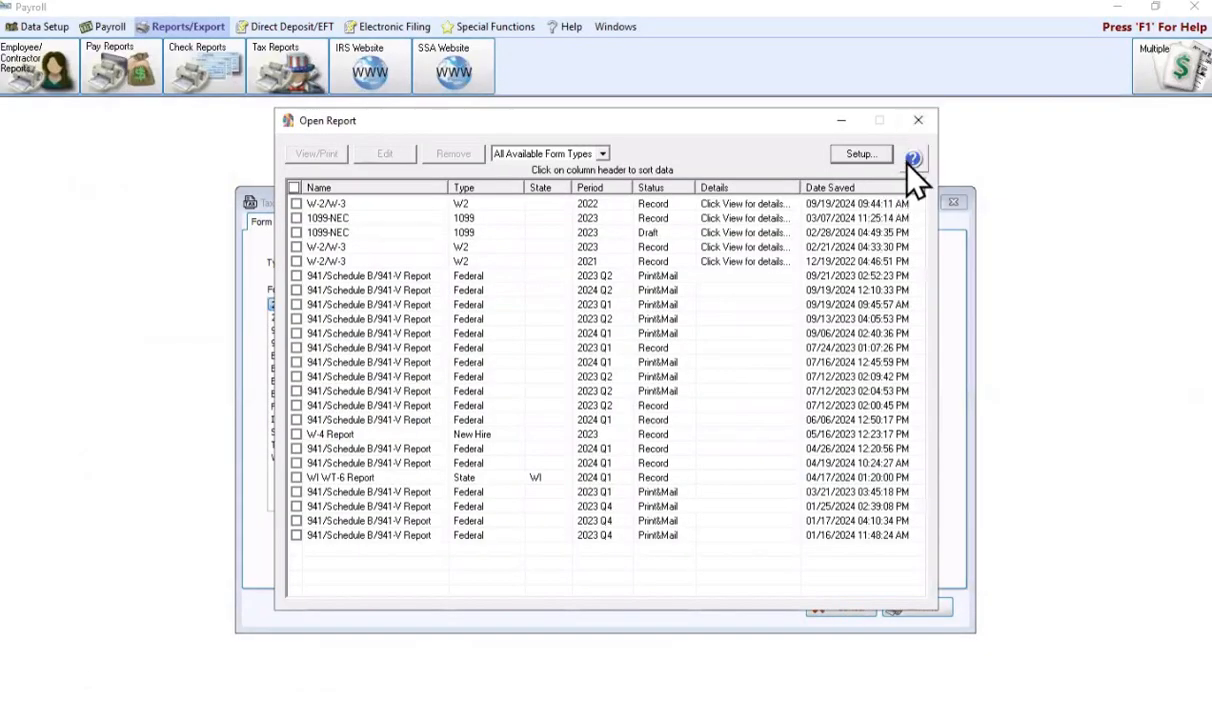
{"action": "left_click", "coordinate": [918, 121]}
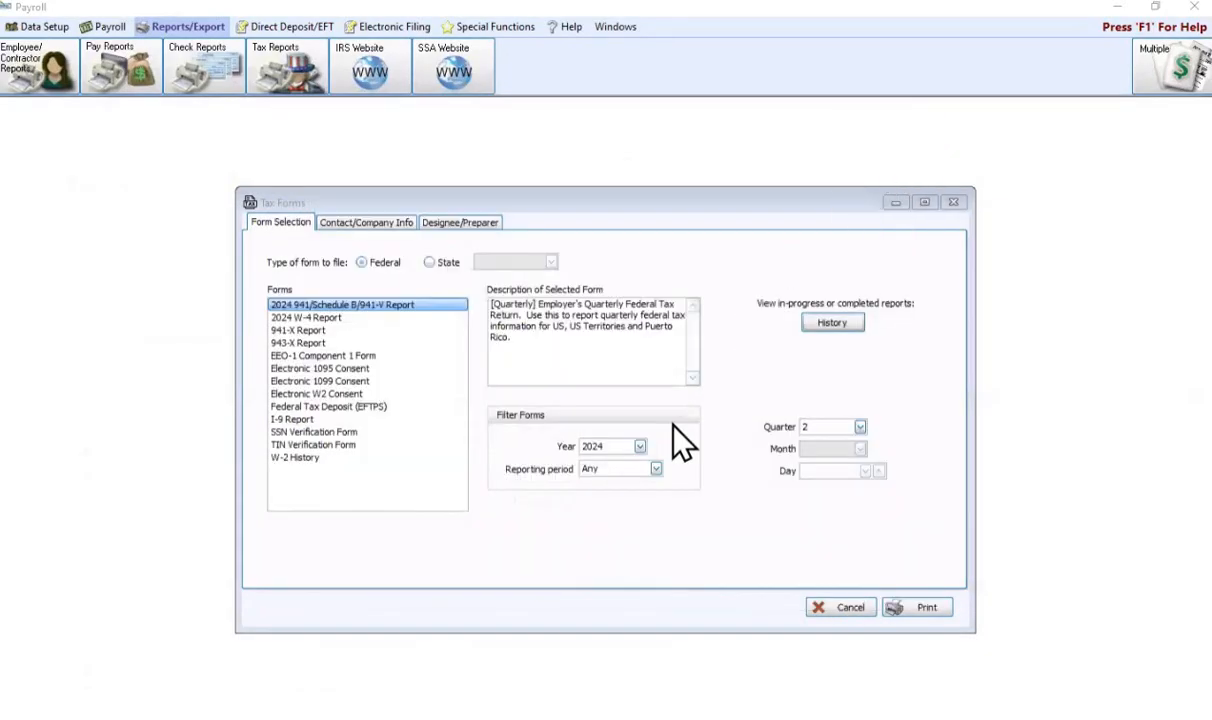
Filter the federal tax forms by year 2023 and look through the listed forms and the report history.
{"action": "left_click", "coordinate": [640, 446]}
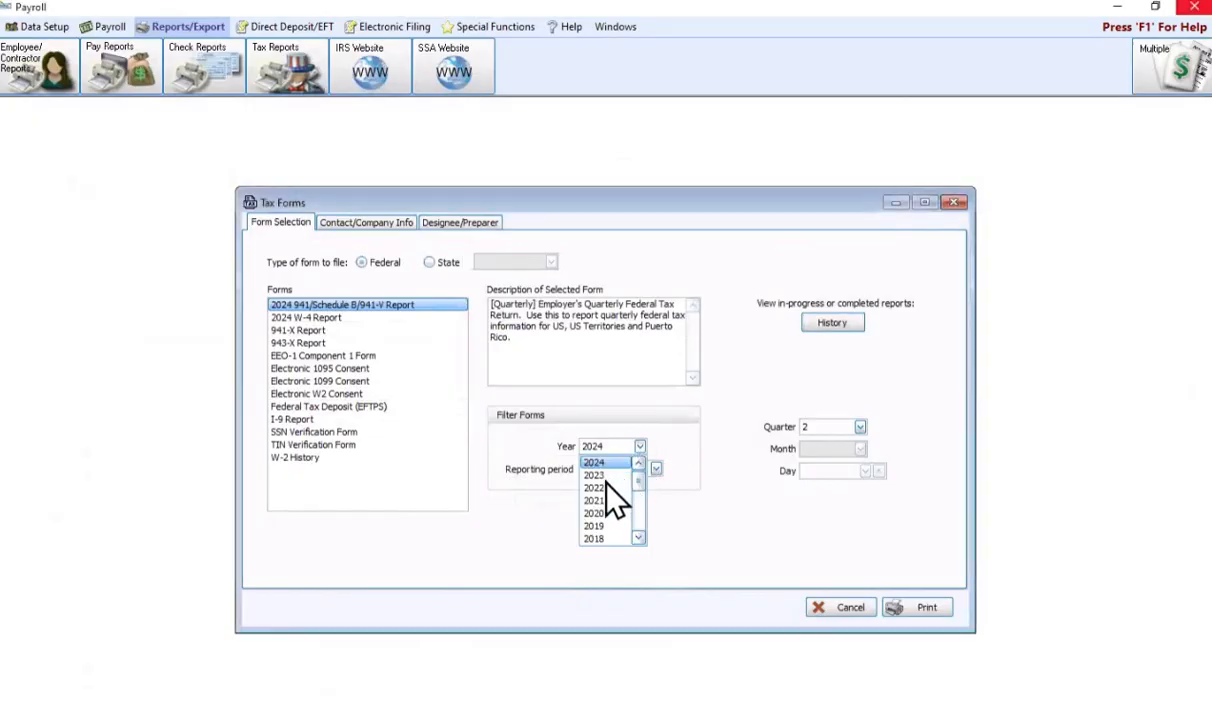
{"action": "left_click", "coordinate": [594, 475]}
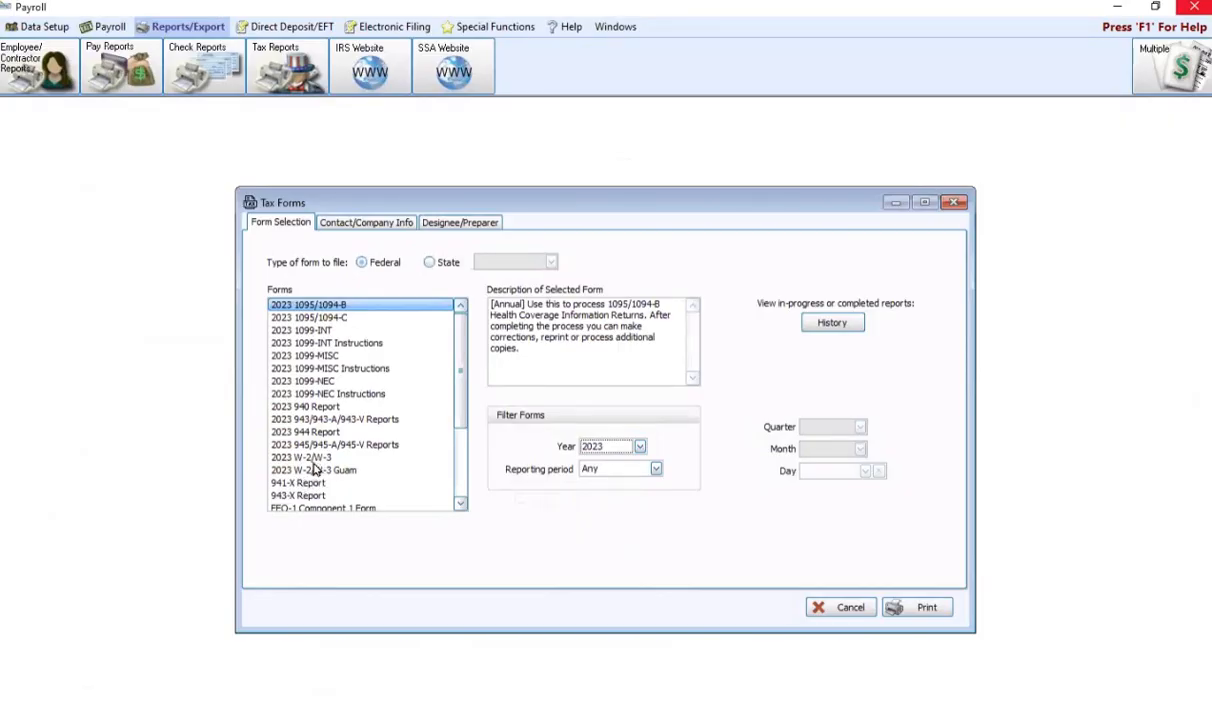
{"action": "scroll", "coordinate": [335, 470], "scroll_direction": "down", "scroll_amount": 3}
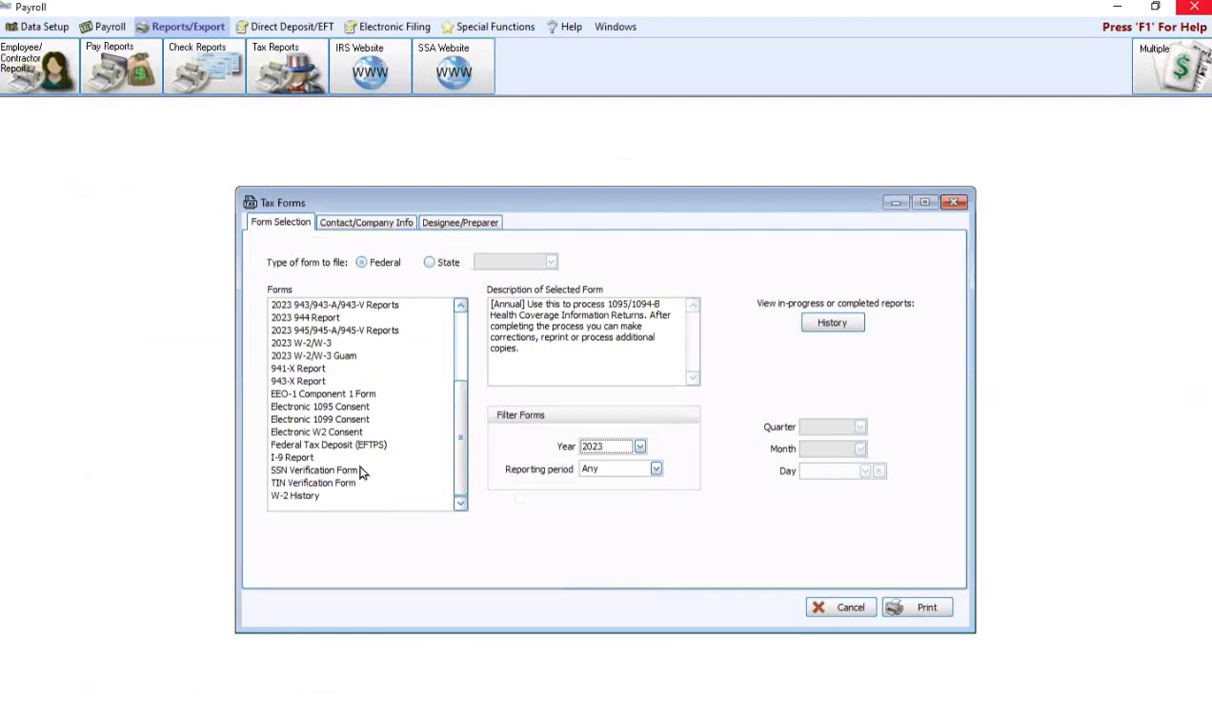
{"action": "scroll", "coordinate": [362, 473], "scroll_direction": "up", "scroll_amount": 3}
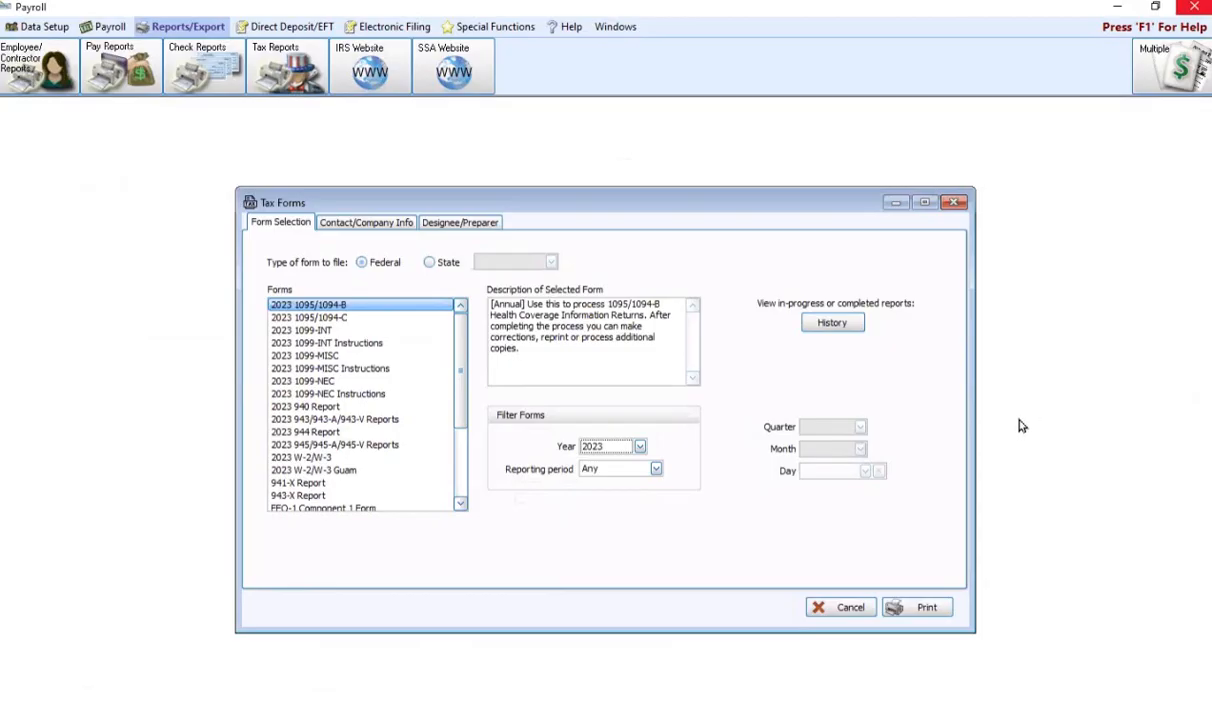
{"action": "left_click", "coordinate": [850, 324]}
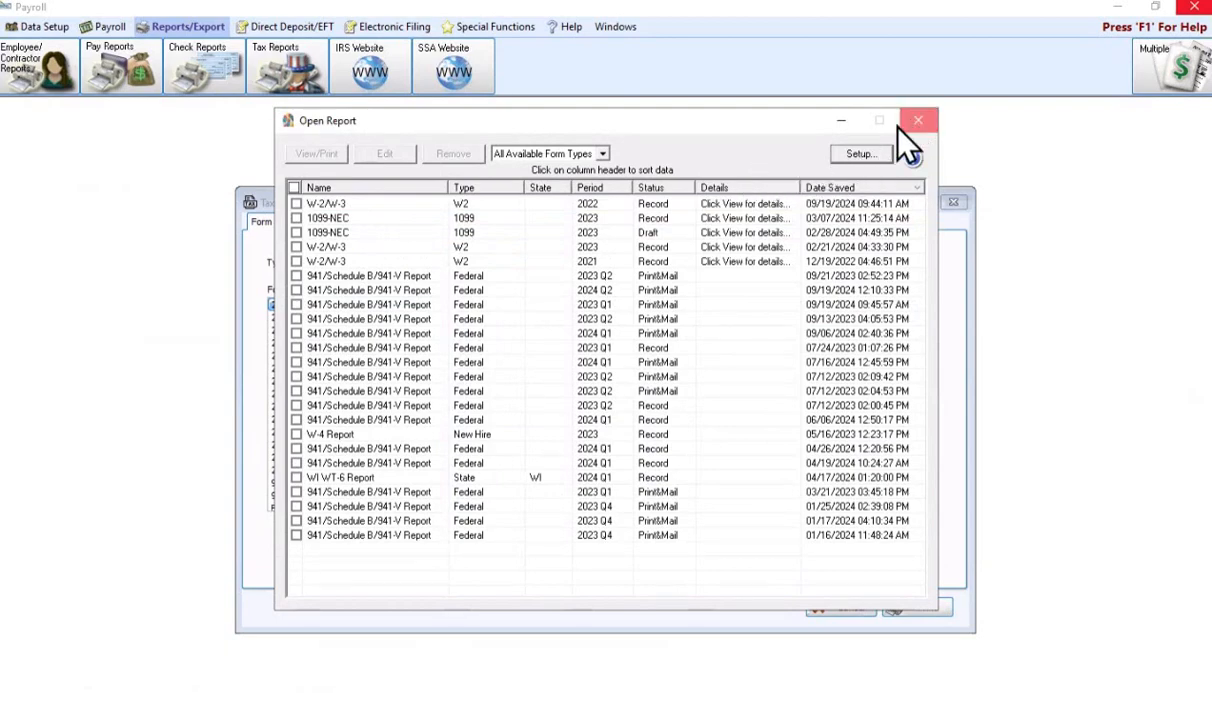
{"action": "key", "text": "Escape"}
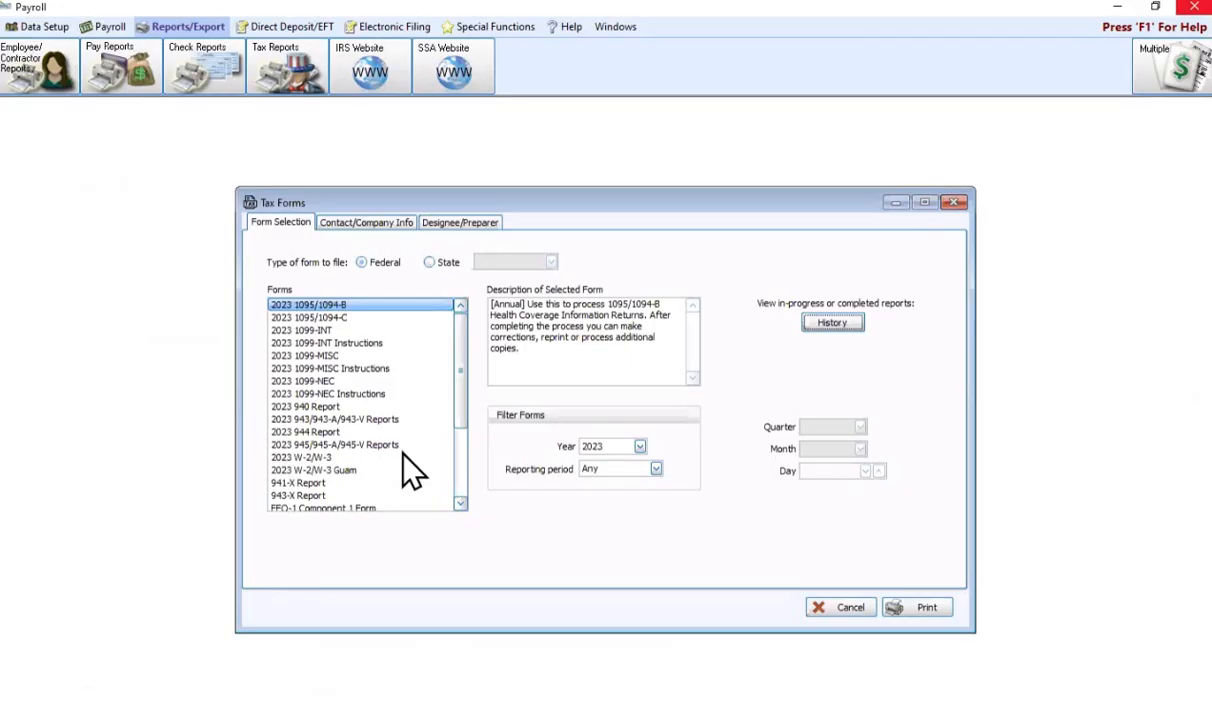
{"action": "scroll", "coordinate": [410, 470], "scroll_direction": "down", "scroll_amount": 3}
{"action": "scroll", "coordinate": [352, 411], "scroll_direction": "up", "scroll_amount": 3}
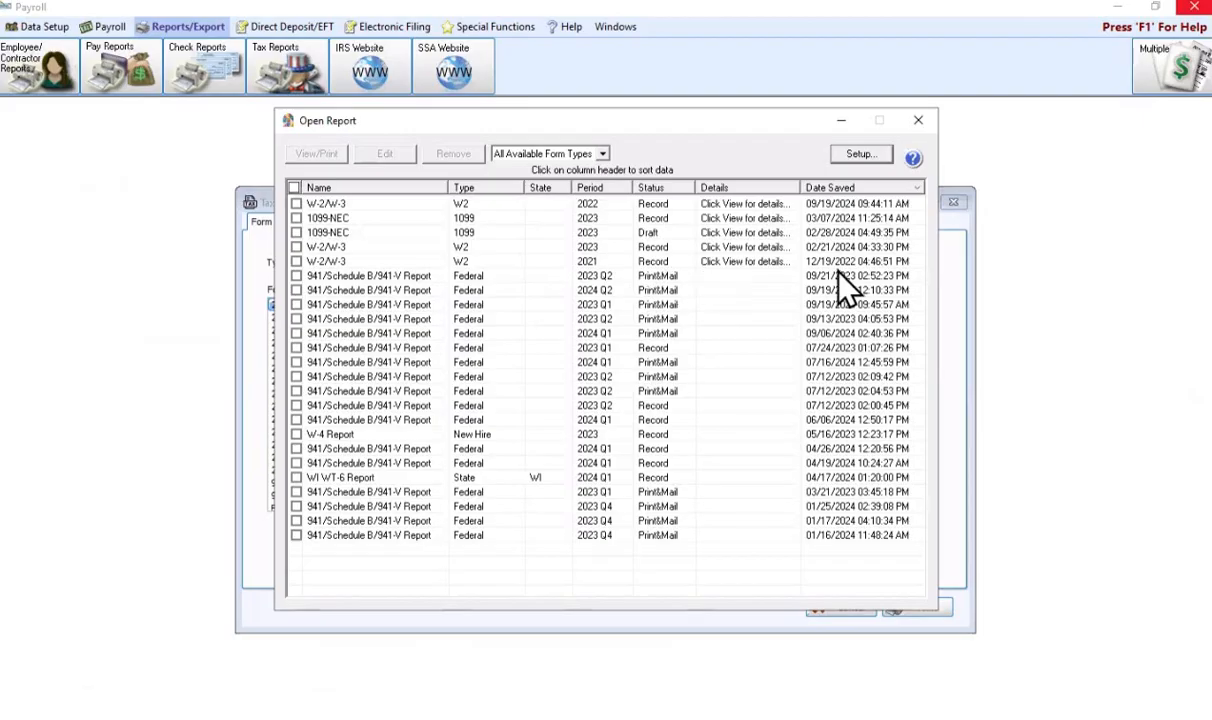
Open the 2021 W-2/W-3 record for editing, look over its W-2 history options, and return to the tax forms.
{"action": "left_click", "coordinate": [305, 245]}
{"action": "left_click", "coordinate": [384, 153]}
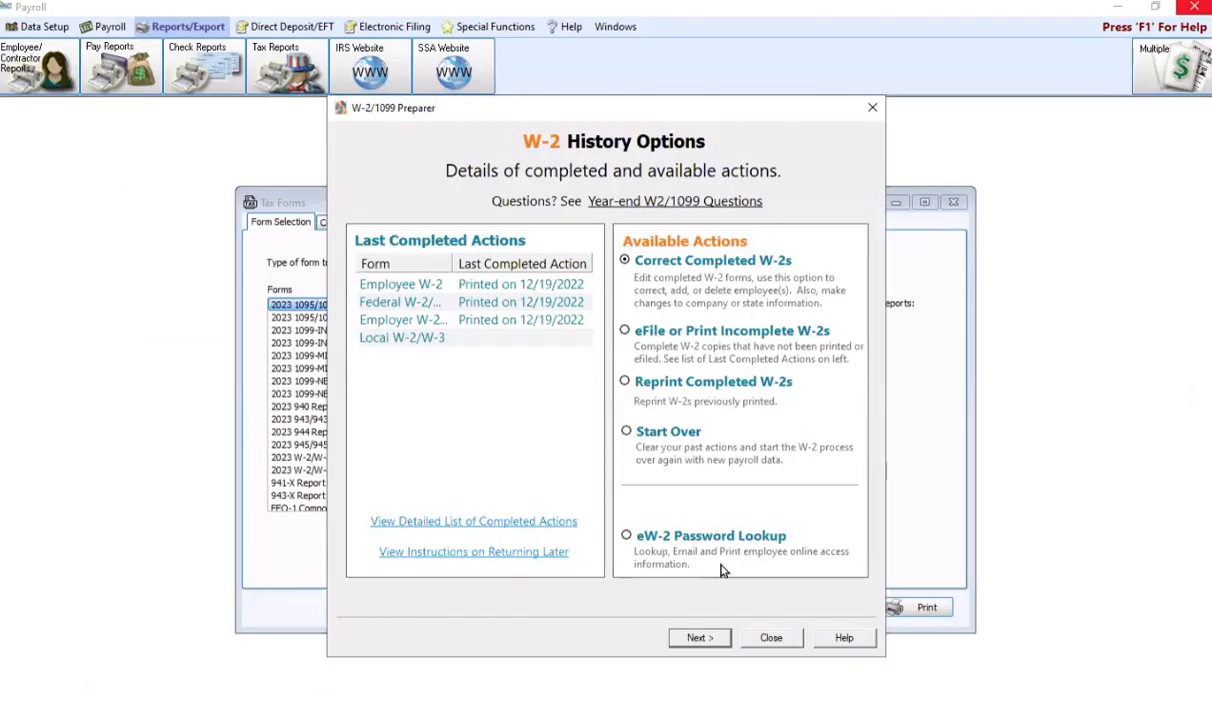
{"action": "left_click", "coordinate": [773, 638]}
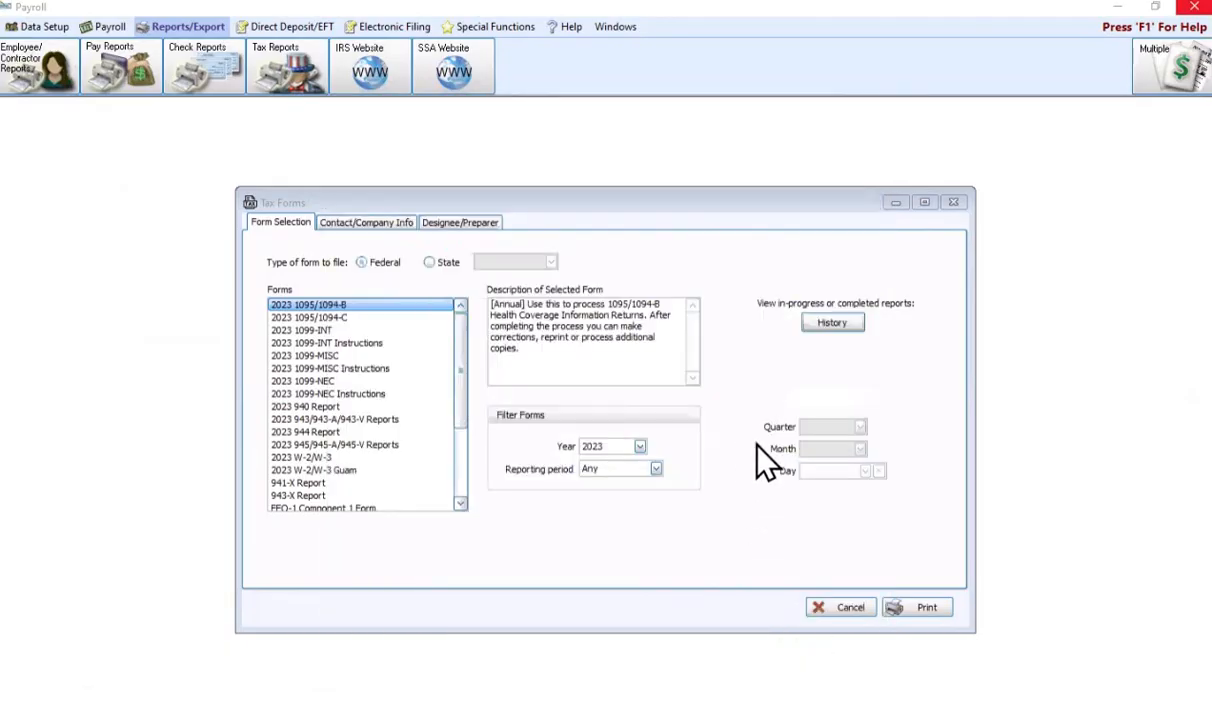
{"action": "left_click", "coordinate": [832, 322]}
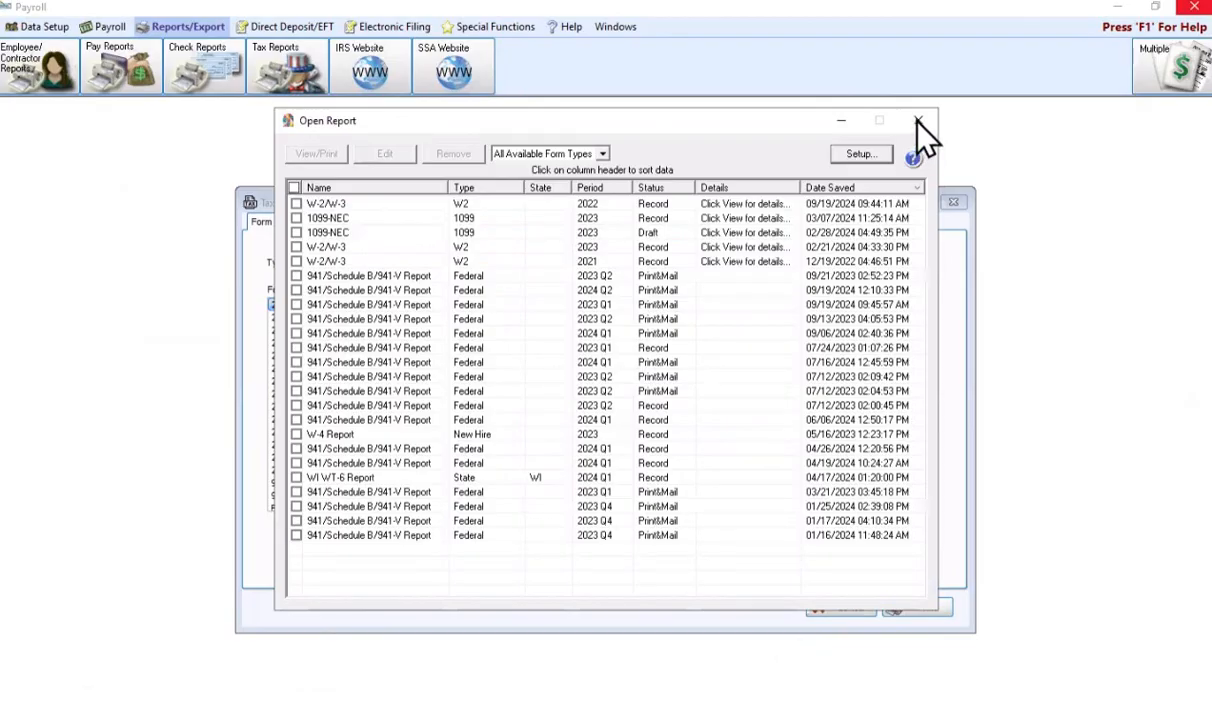
{"action": "left_click", "coordinate": [919, 120]}
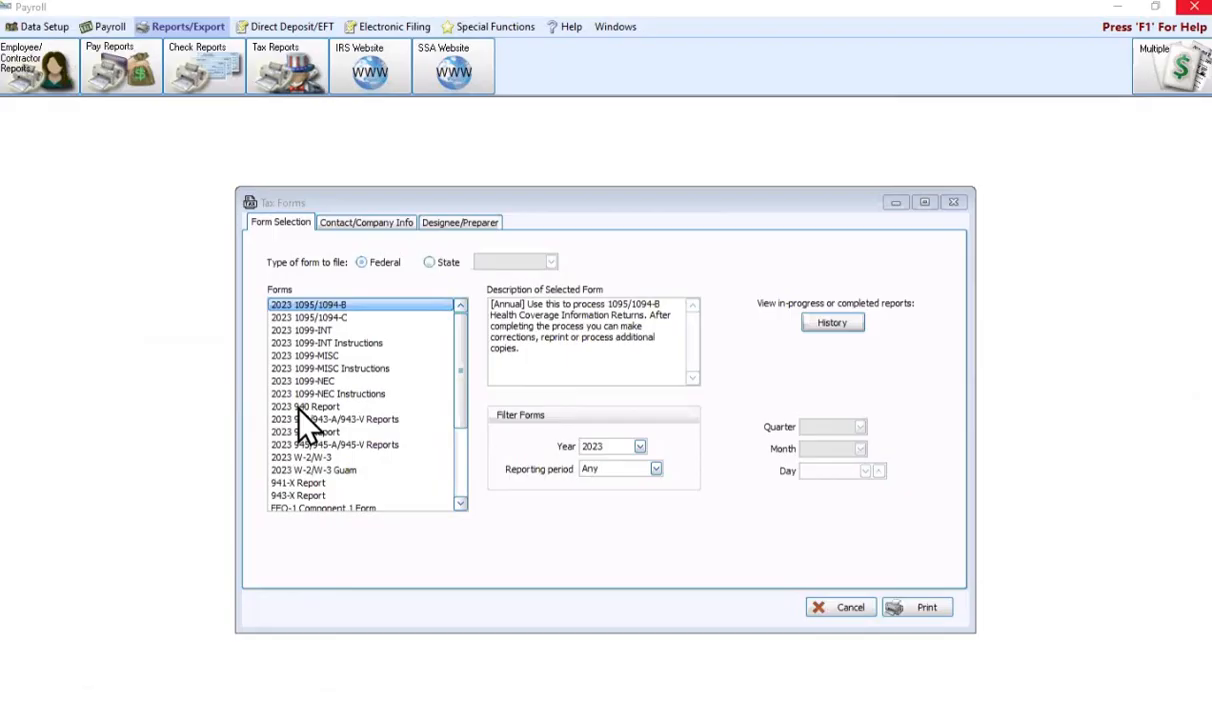
Open the 2024 Q2 941 report from the history and save its employer copy to Documents as the PDF "2024 Q2 941 Form".
{"action": "left_click", "coordinate": [843, 327]}
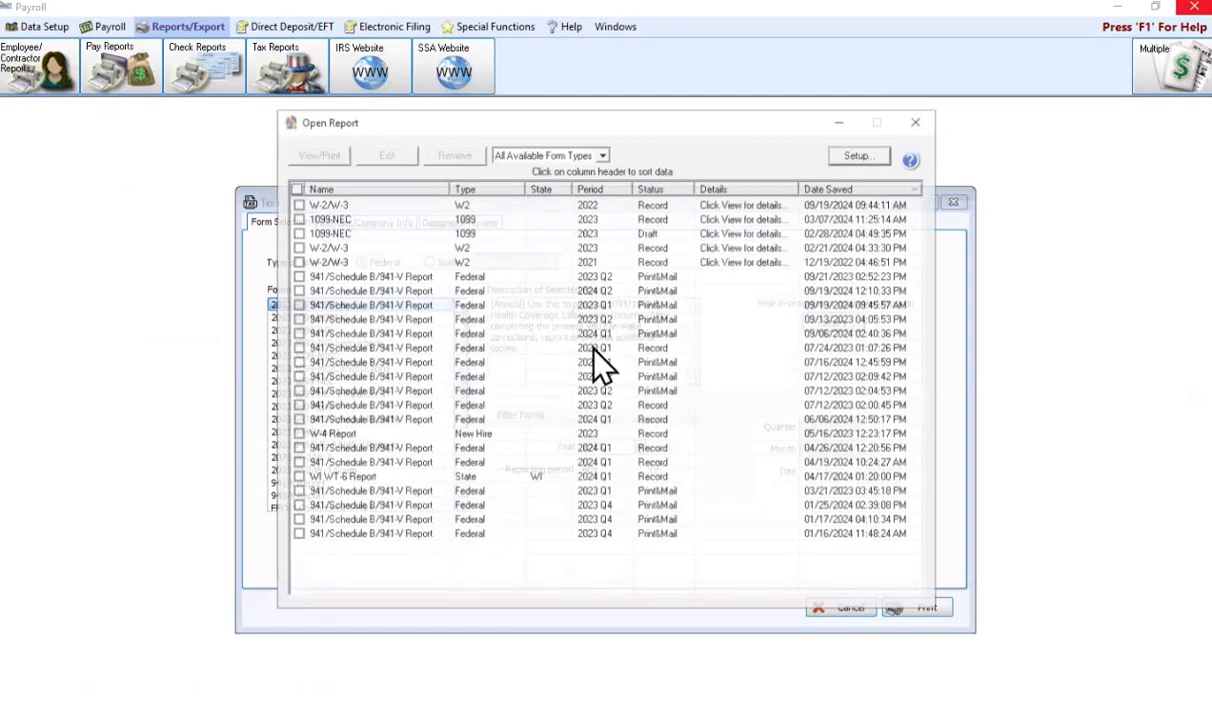
{"action": "double_click", "coordinate": [450, 290]}
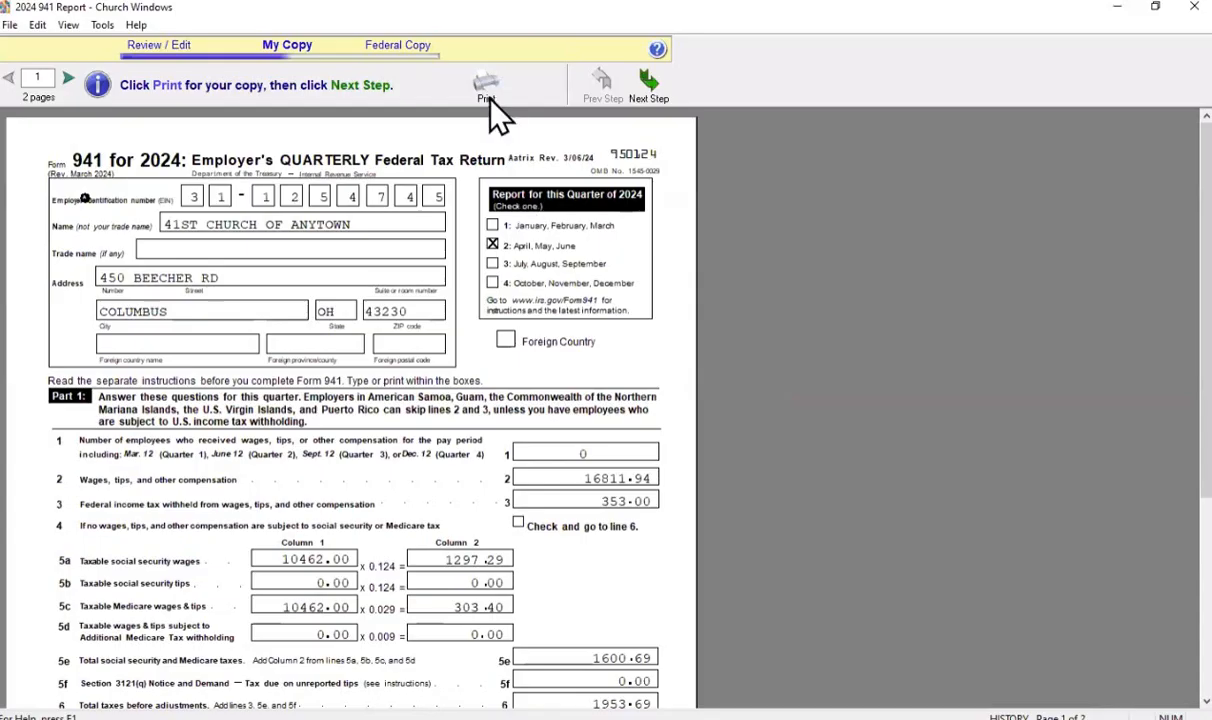
{"action": "left_click", "coordinate": [486, 98]}
{"action": "left_click", "coordinate": [731, 530]}
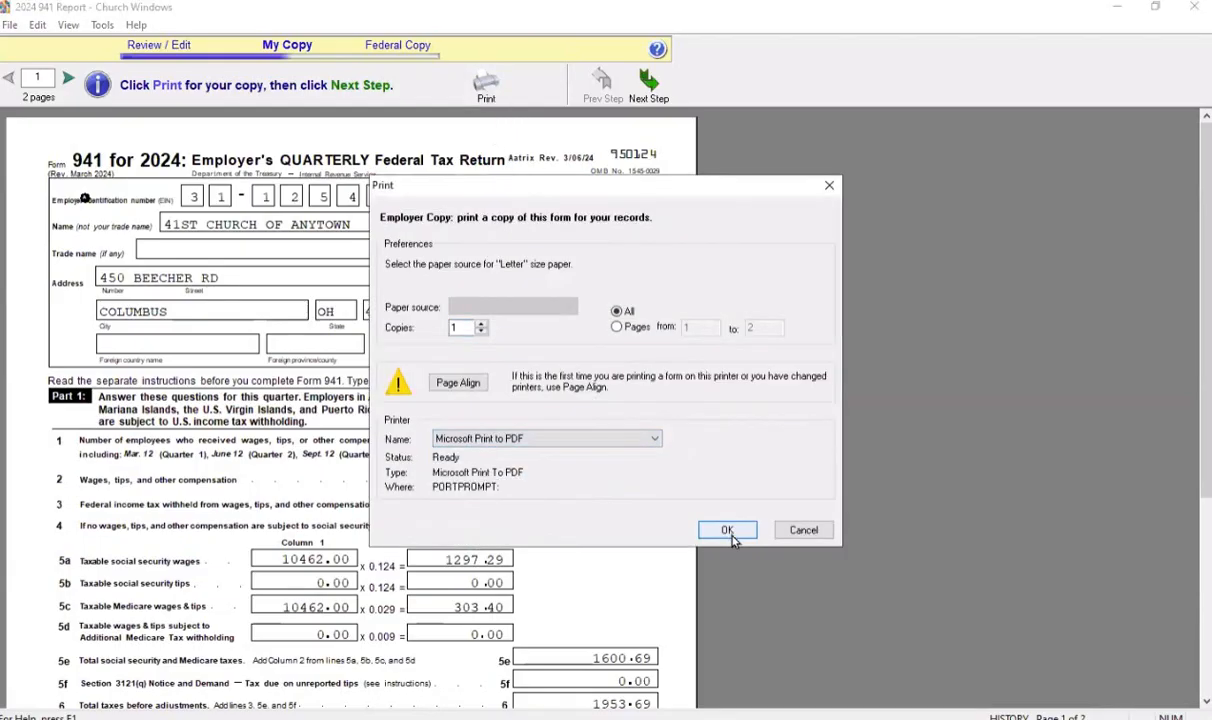
{"action": "left_click", "coordinate": [731, 531]}
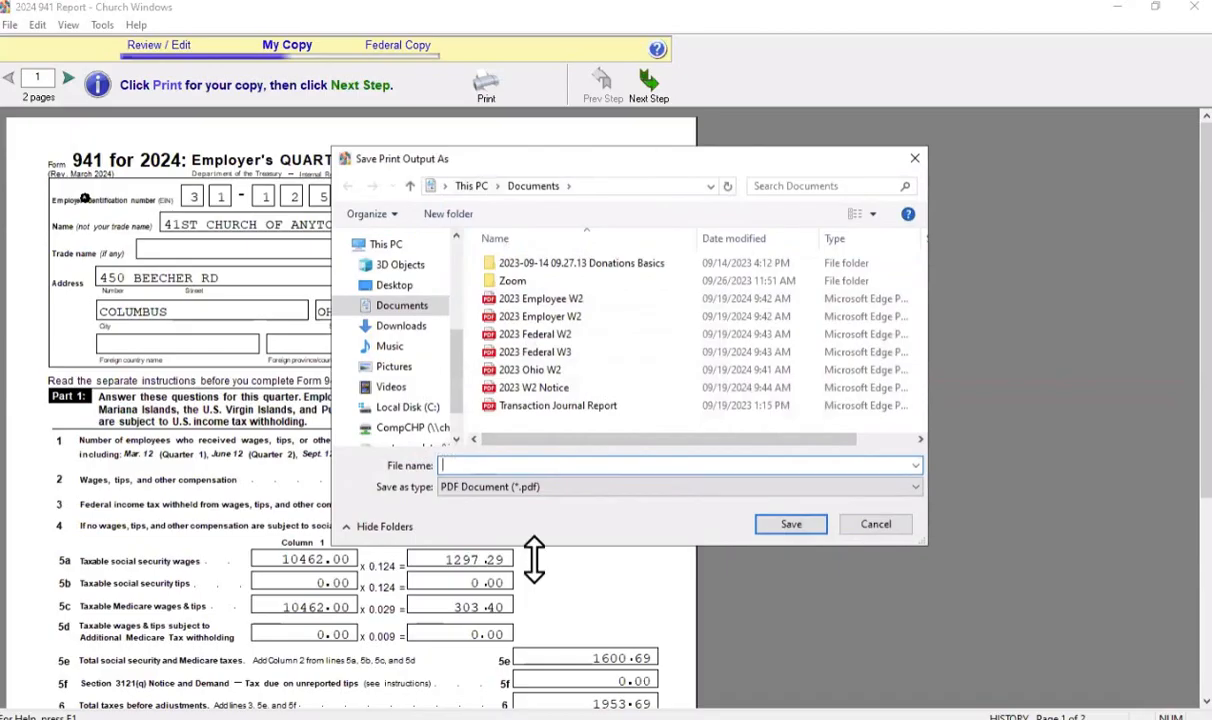
{"action": "type", "text": "2024 Q2 941 Form"}
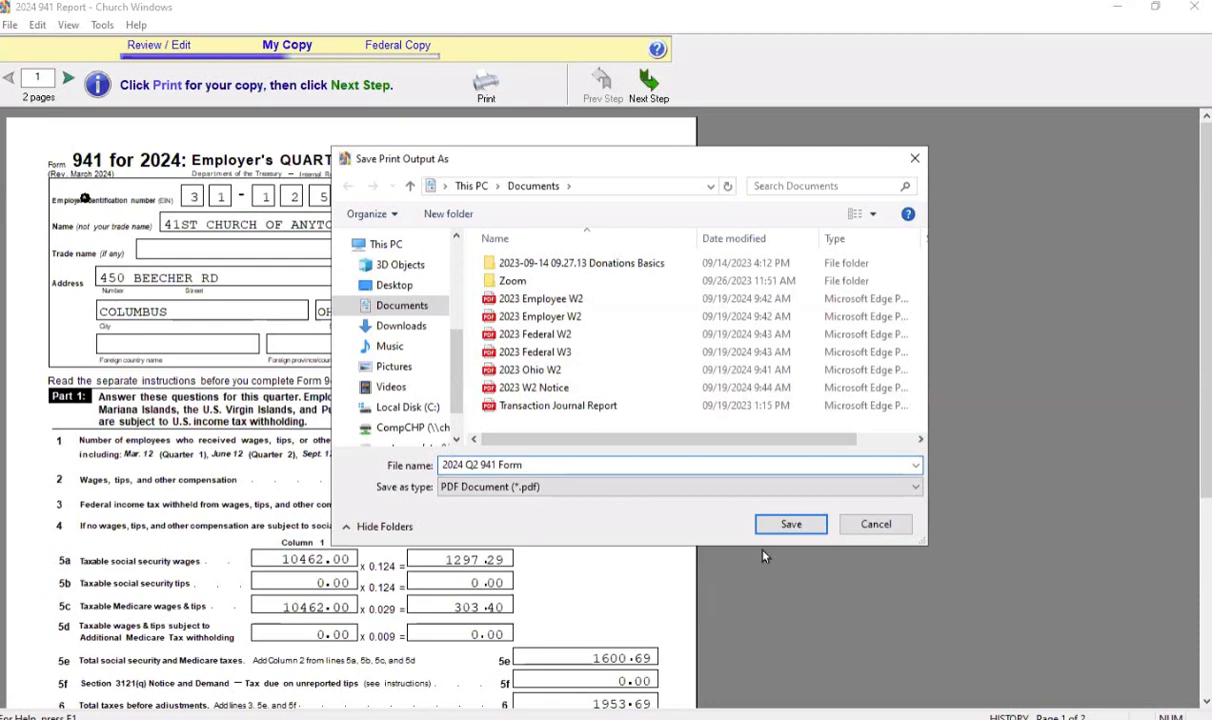
{"action": "key", "text": "Return"}
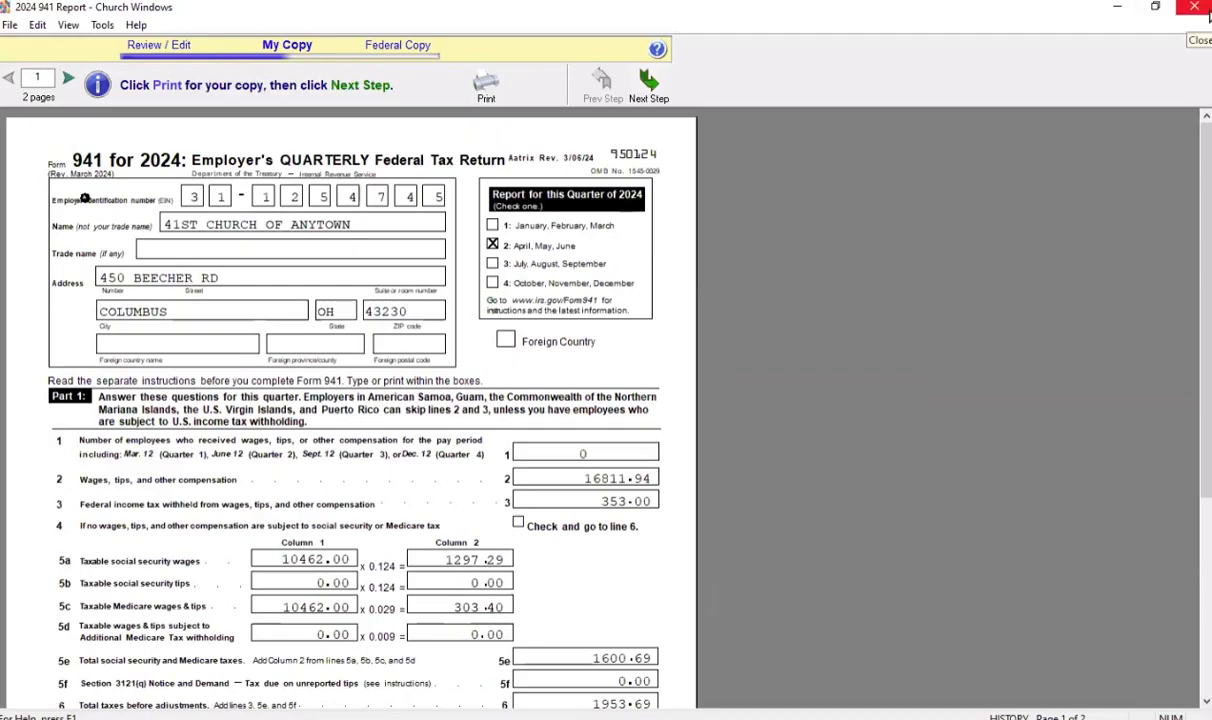
Check which printers are available for the employer copy and cancel the print.
{"action": "left_click", "coordinate": [470, 85]}
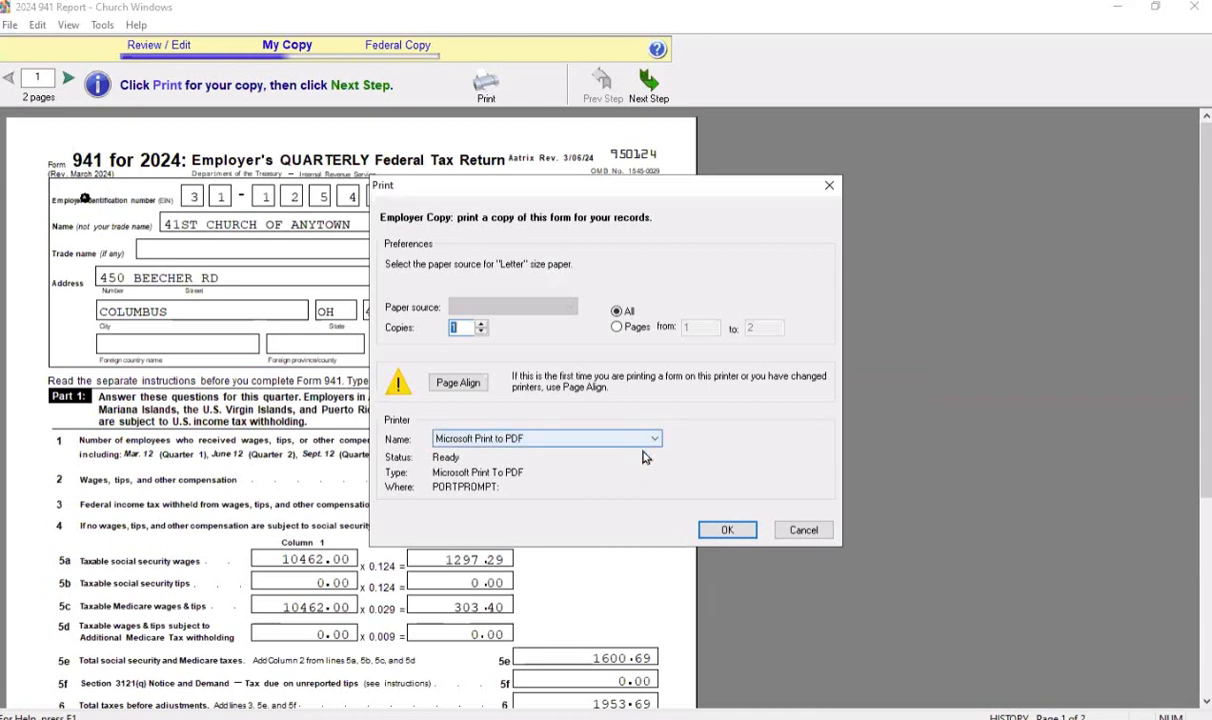
{"action": "left_click", "coordinate": [555, 440]}
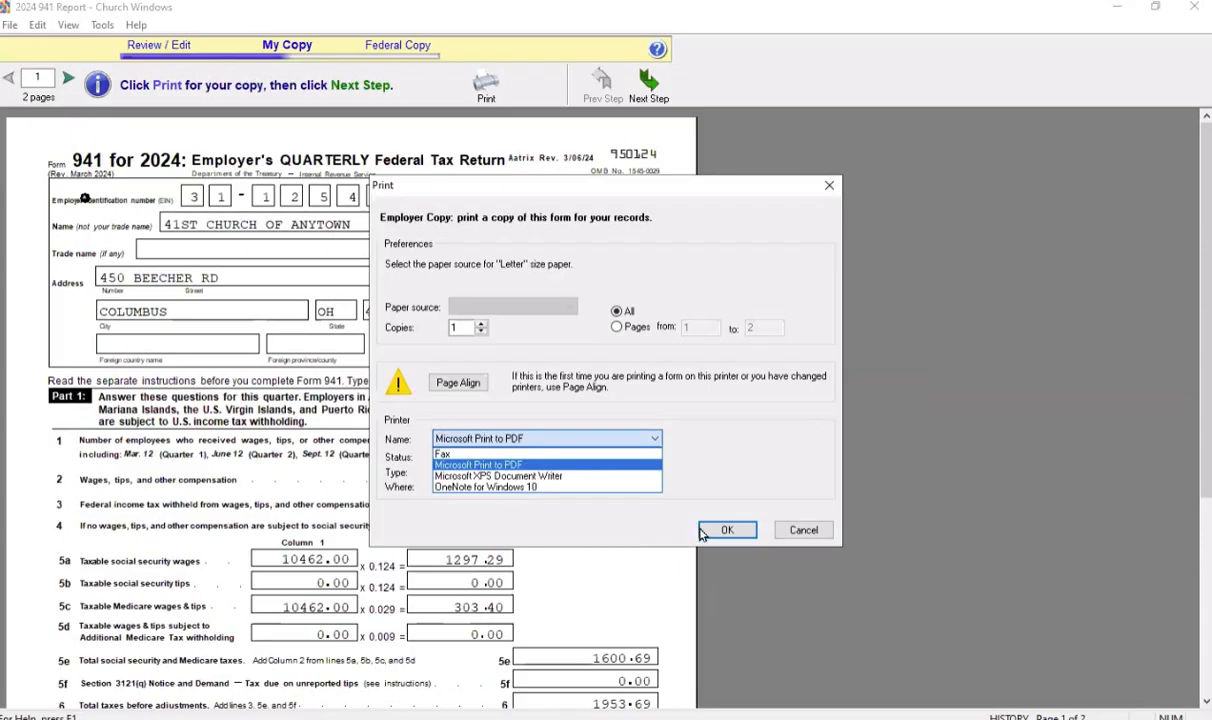
{"action": "left_click", "coordinate": [662, 500]}
{"action": "left_click", "coordinate": [812, 531]}
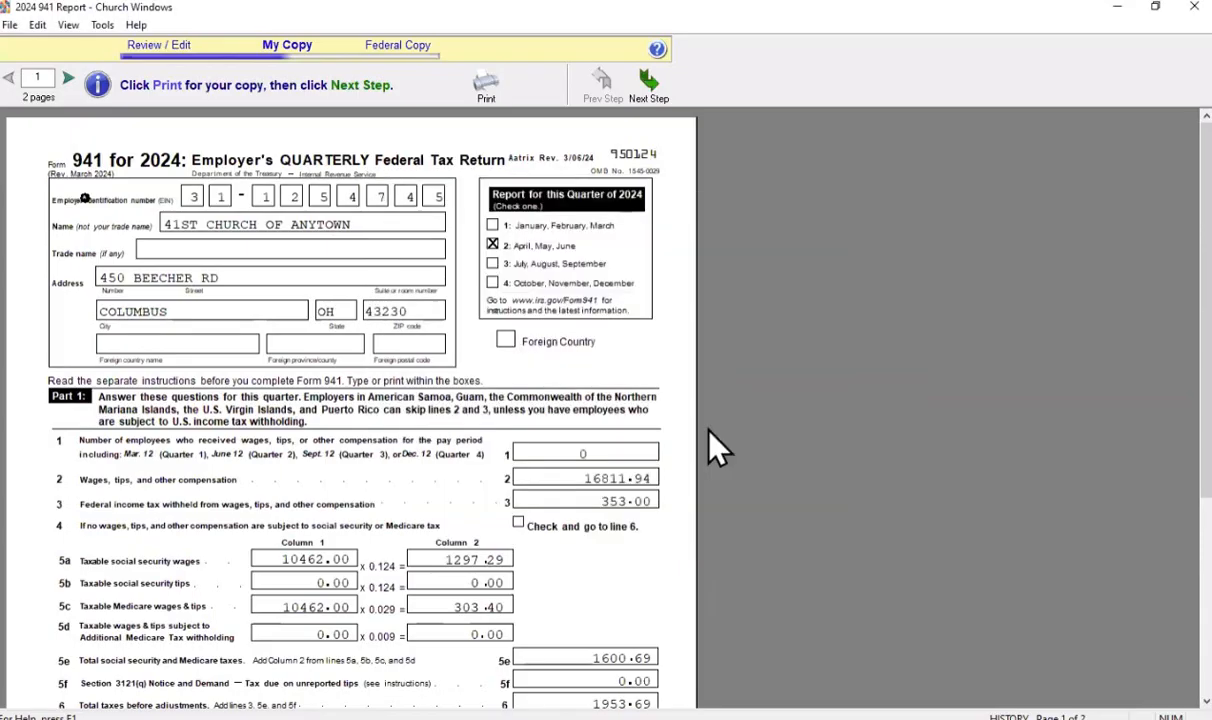